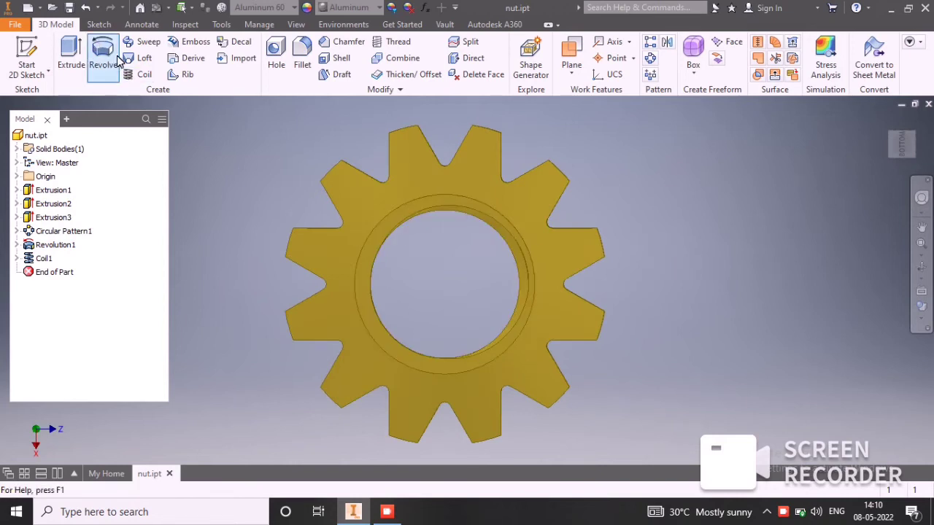
# Step: Create a new part from the metric Standard (mm).ipt template
pyautogui.click(16, 24)
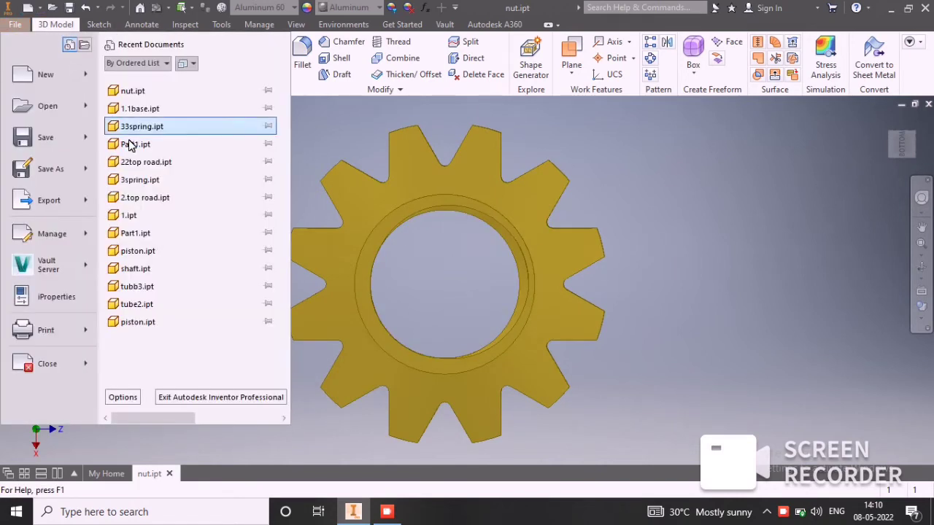
pyautogui.click(59, 77)
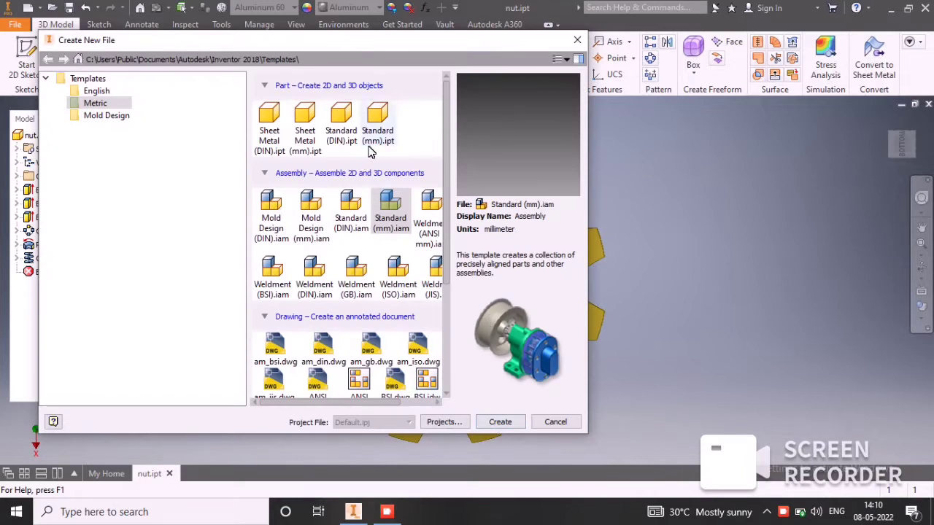
pyautogui.click(369, 123)
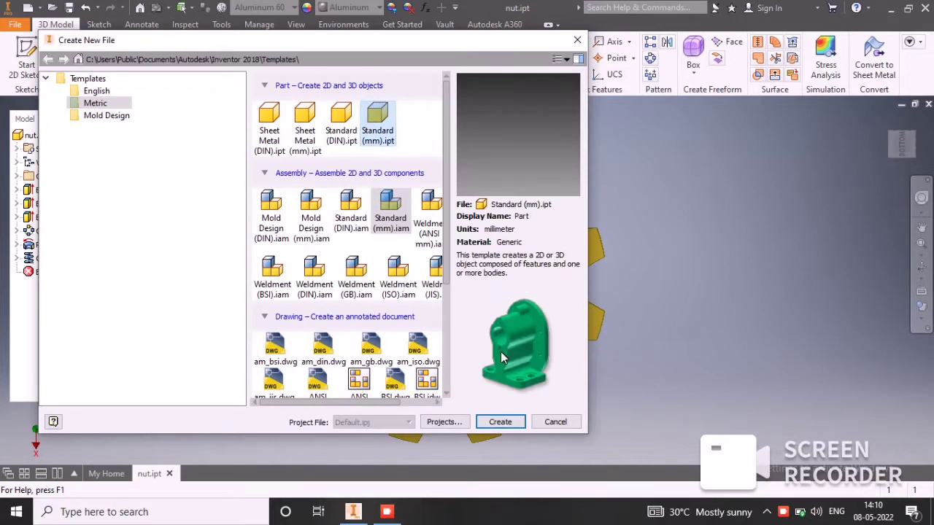
pyautogui.click(501, 422)
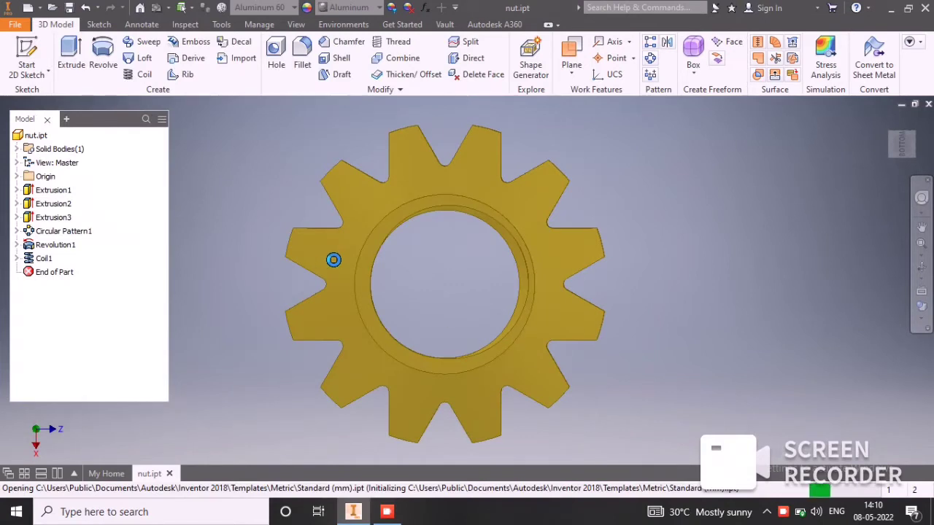
pyautogui.click(430, 297)
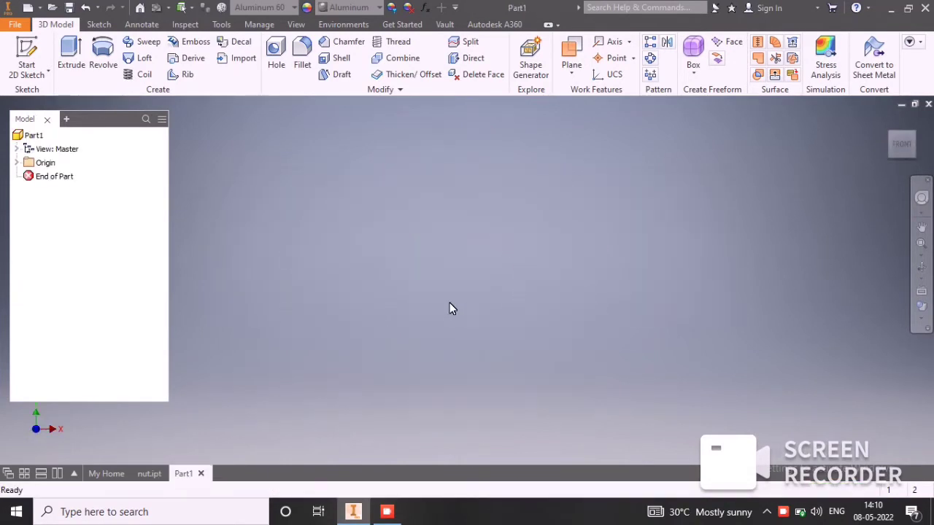
# Step: On the XZ plane, sketch two concentric circles centred on the origin with diameters of 24 mm and 52 mm, and finish the sketch
pyautogui.click(40, 58)
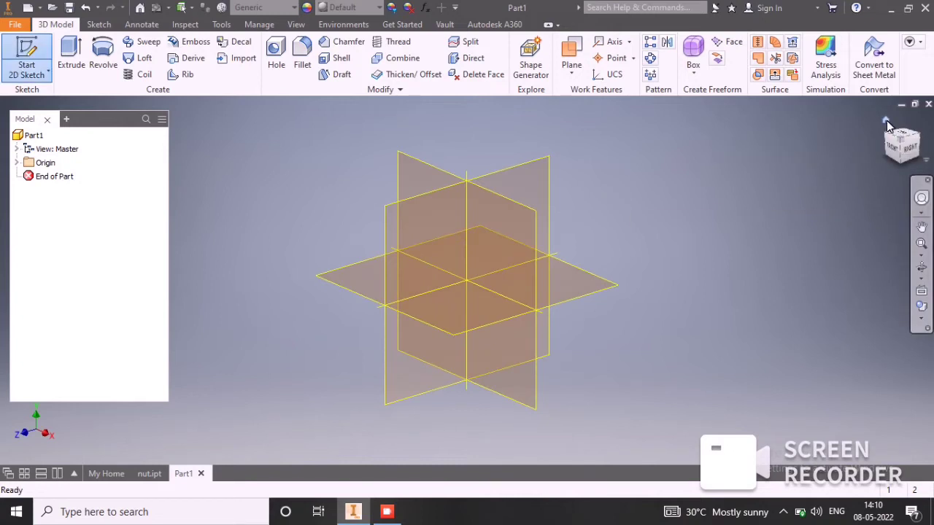
pyautogui.click(886, 120)
pyautogui.click(439, 206)
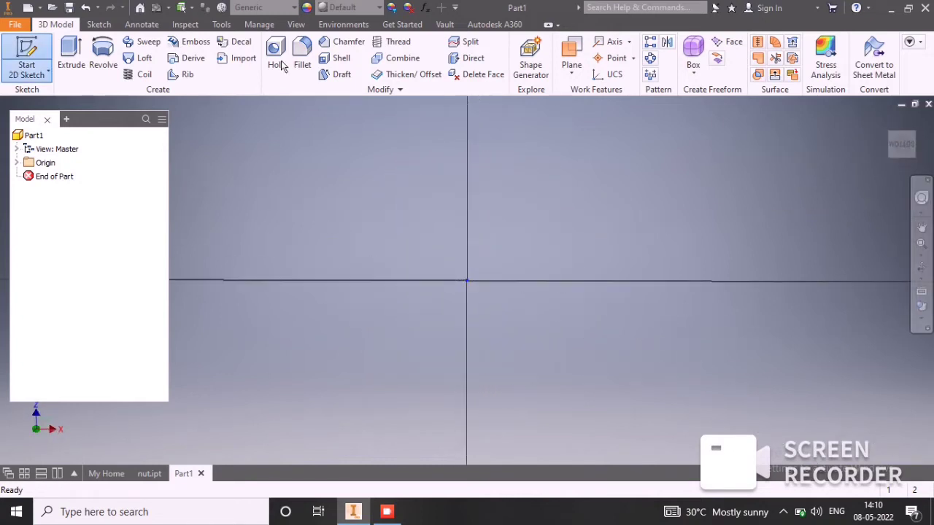
pyautogui.click(104, 51)
pyautogui.click(467, 281)
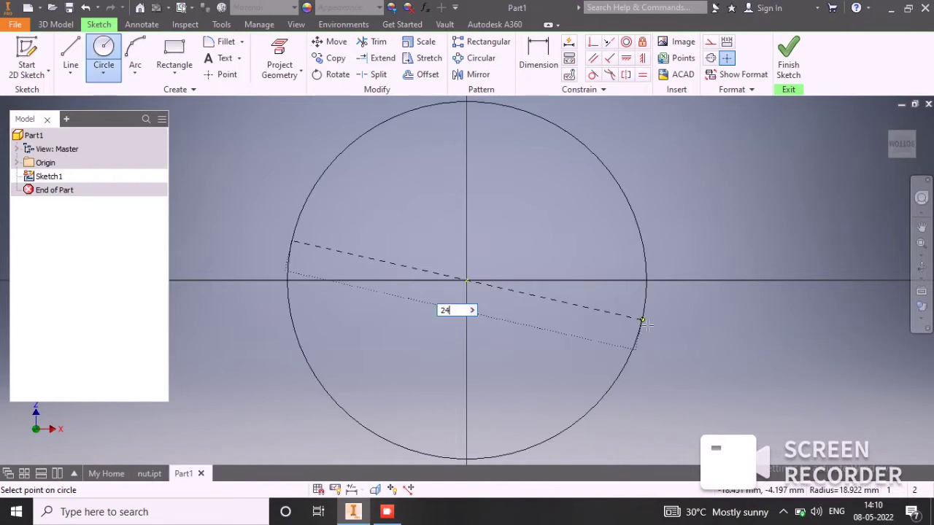
pyautogui.press('Return')
pyautogui.click(467, 280)
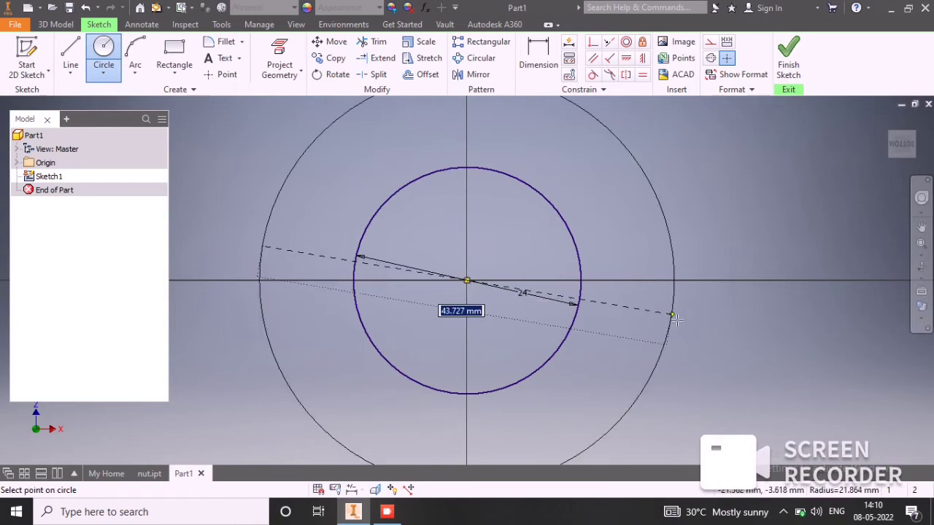
pyautogui.press('Return')
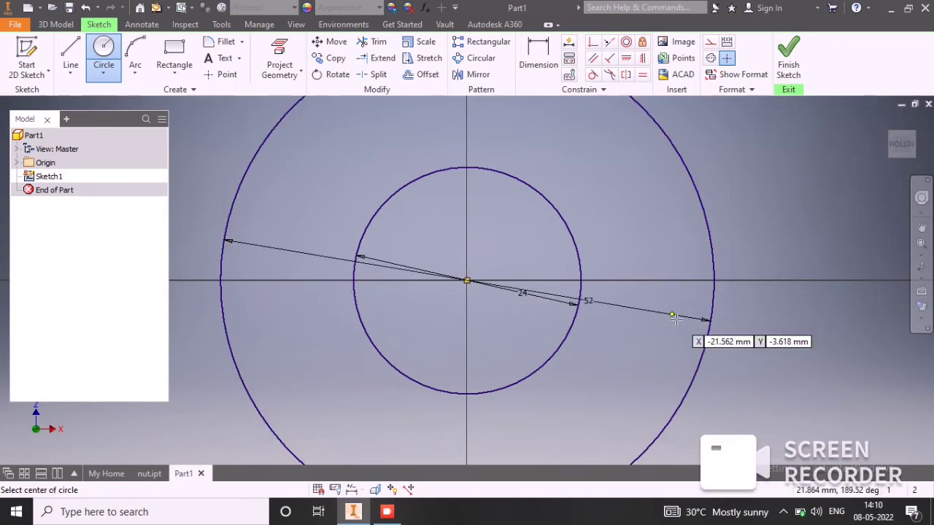
pyautogui.click(794, 55)
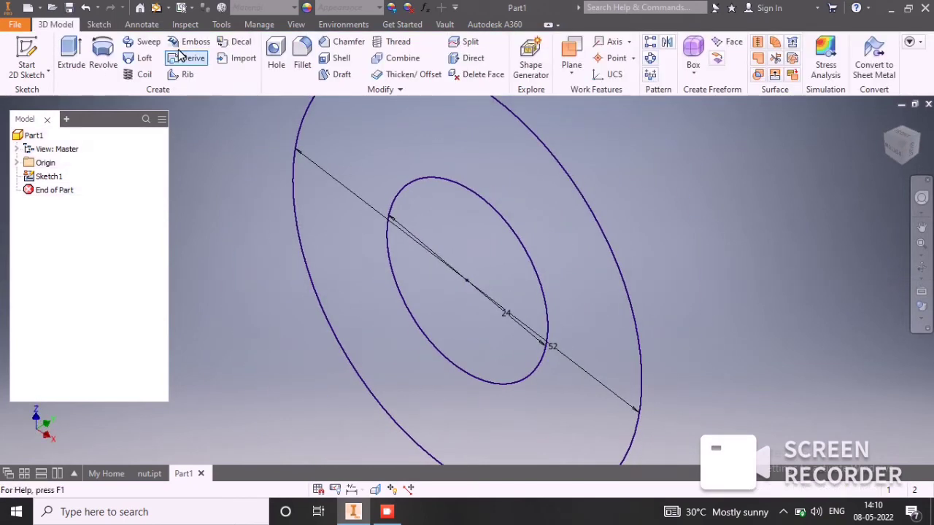
# Step: Extrude the ring between the two circles 10 mm, symmetrically about the sketch plane
pyautogui.click(71, 55)
pyautogui.click(522, 166)
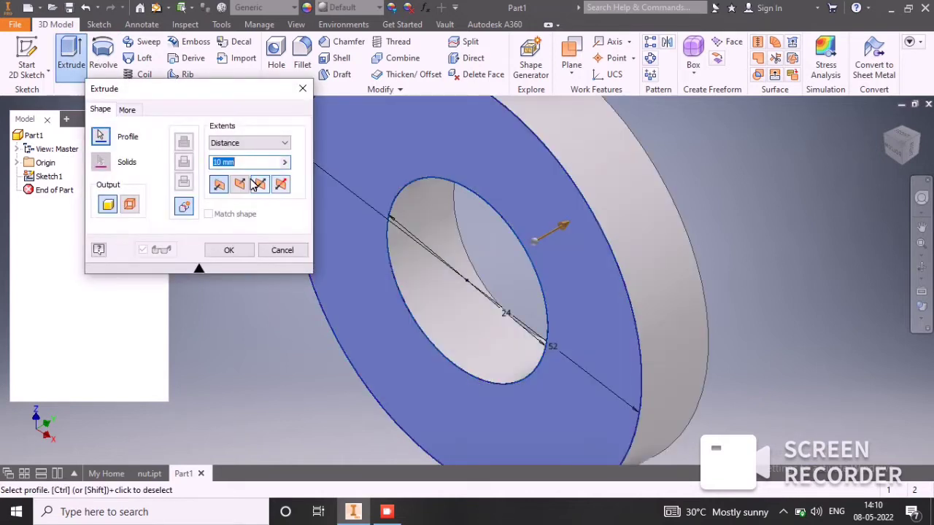
pyautogui.click(259, 184)
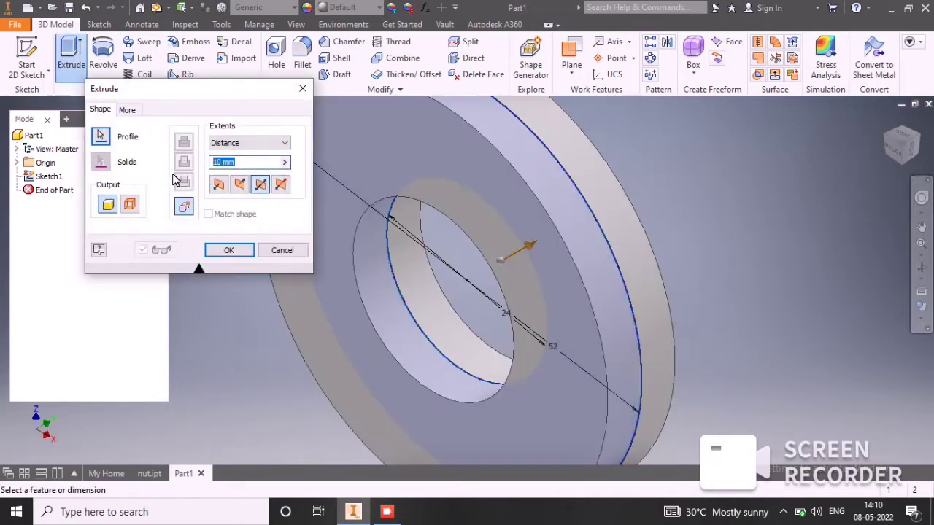
pyautogui.click(244, 248)
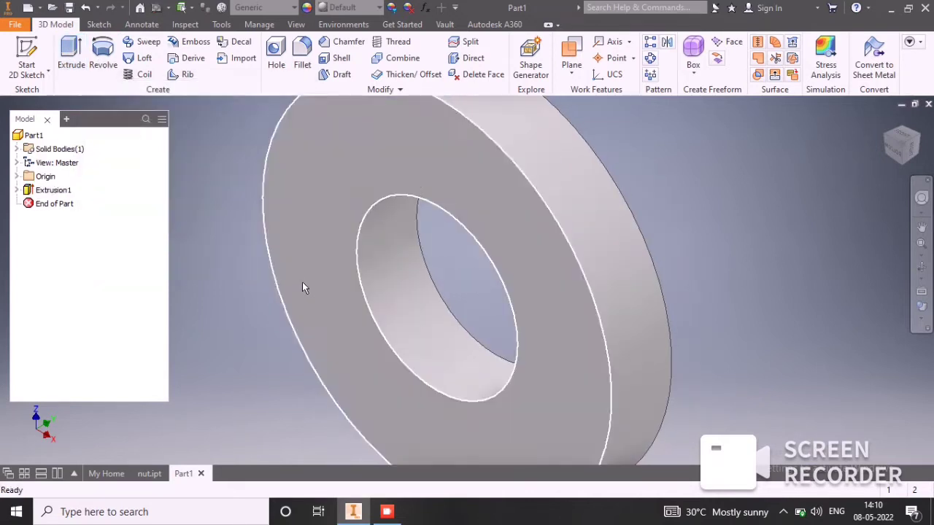
# Step: On the ring's flat front face, sketch a centred 29 mm circle, project the bore edge, and finish the sketch
pyautogui.click(471, 204)
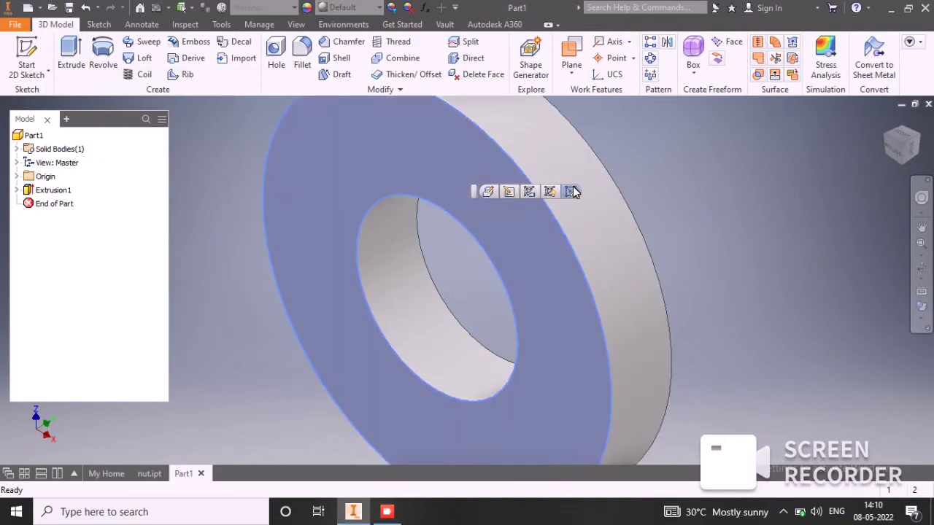
pyautogui.click(571, 191)
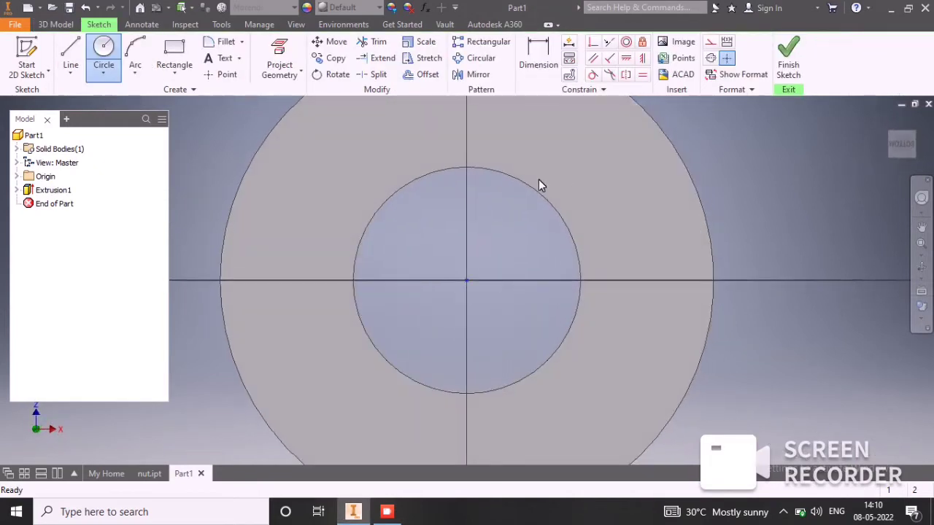
pyautogui.click(110, 52)
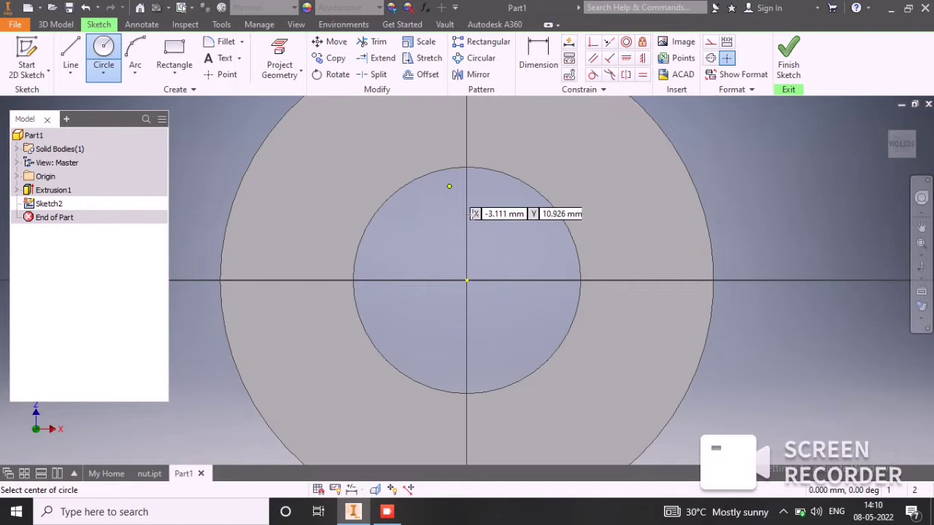
pyautogui.click(467, 281)
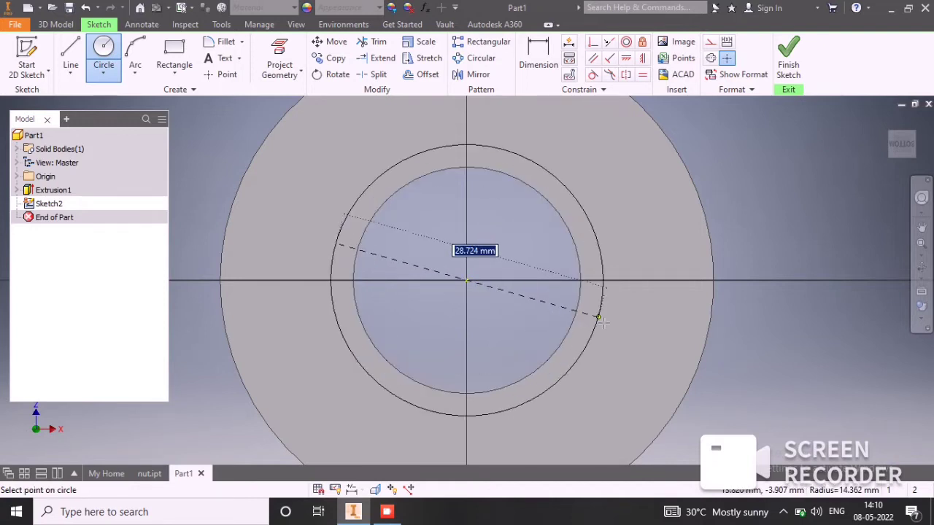
pyautogui.write('2')
pyautogui.press('Return')
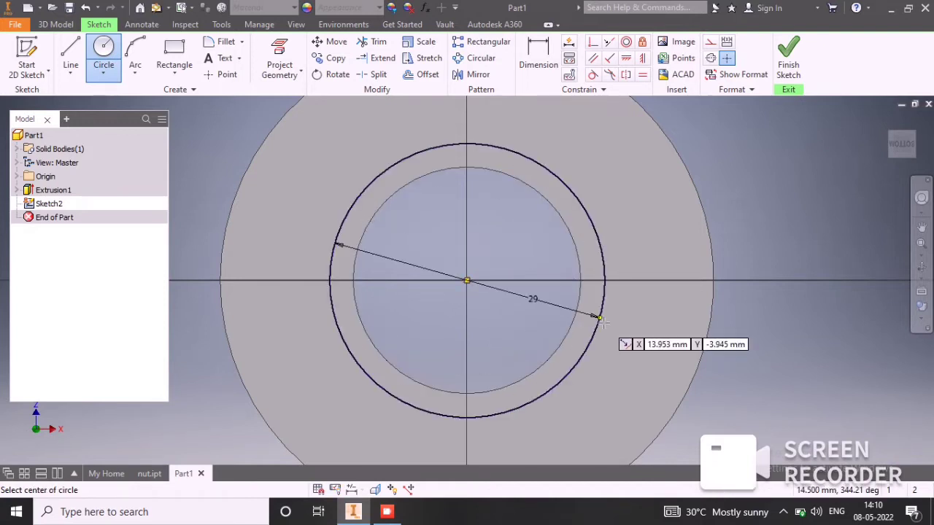
pyautogui.click(283, 51)
pyautogui.click(515, 179)
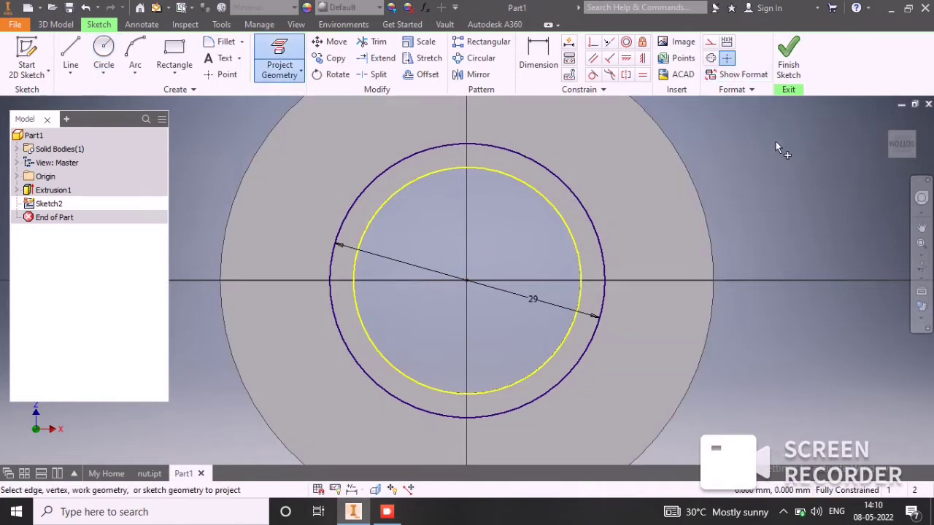
pyautogui.click(799, 77)
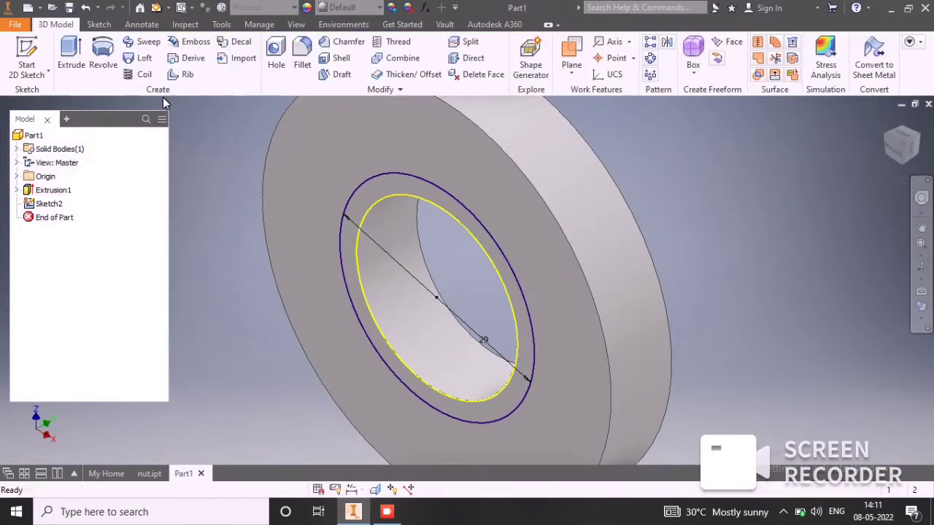
# Step: Extrude the narrow ring between the bore edge and the 29 mm circle outward by 1 mm, joined to the body
pyautogui.click(71, 55)
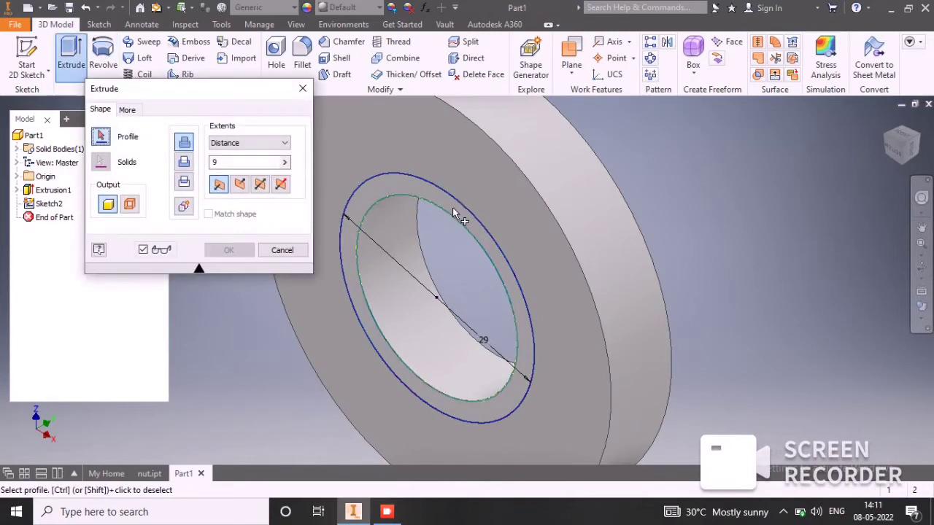
pyautogui.click(452, 207)
pyautogui.scroll(4, 530, 222)
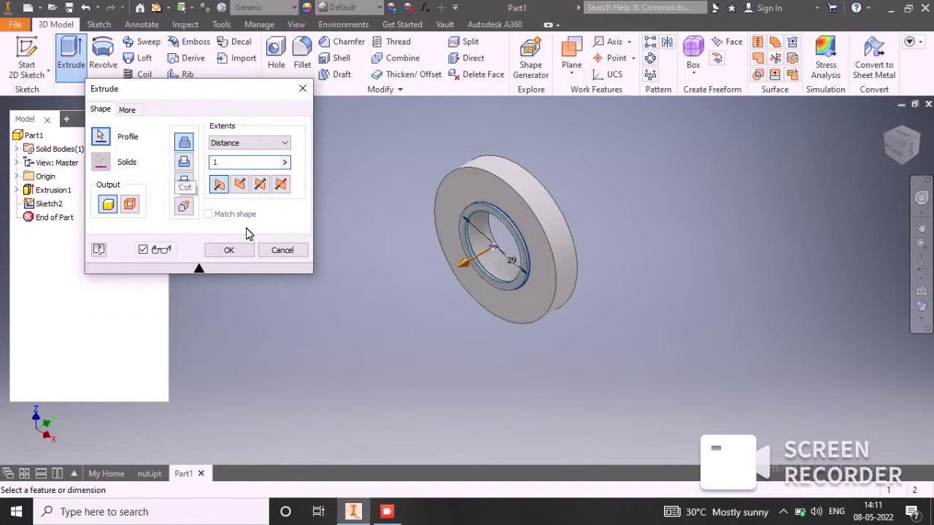
pyautogui.click(228, 250)
# Step: Start a sketch on the disc's large front face and draw a vertical construction line from the centre up to the outer edge
pyautogui.keyDown('shift'); pyautogui.moveTo(542, 270); pyautogui.dragTo(570, 266, button='middle'); pyautogui.keyUp('shift')
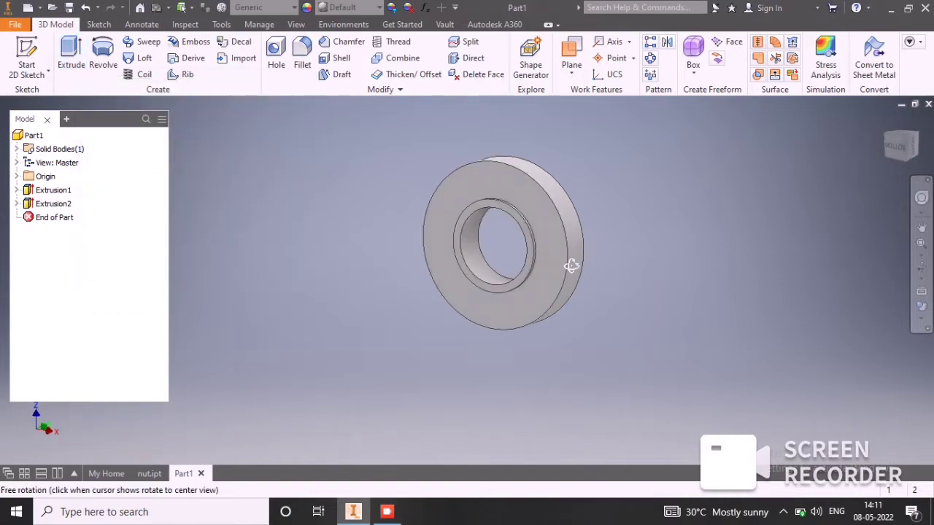
pyautogui.click(546, 217)
pyautogui.click(646, 208)
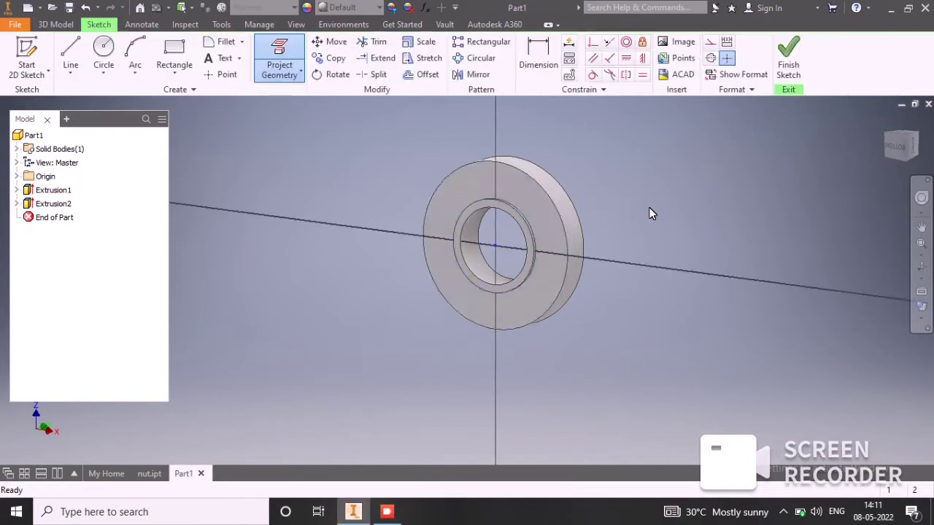
pyautogui.click(73, 51)
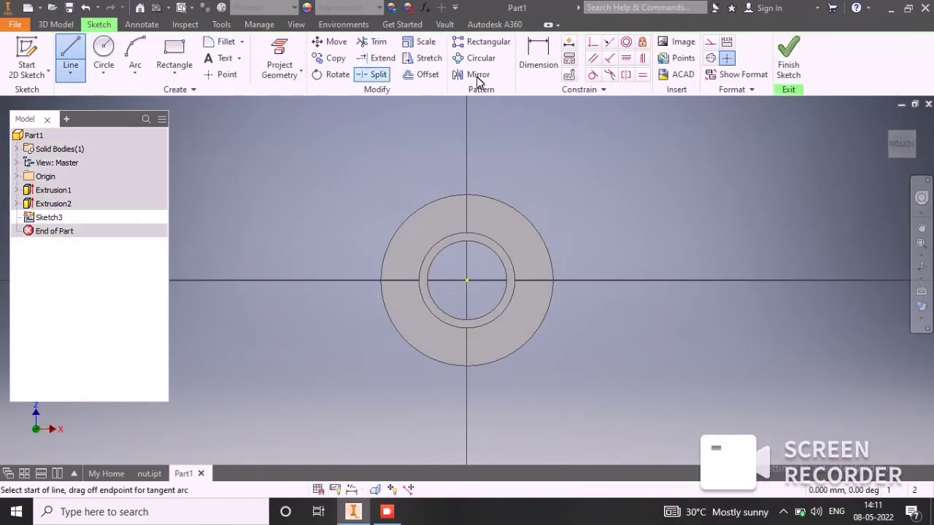
pyautogui.click(709, 45)
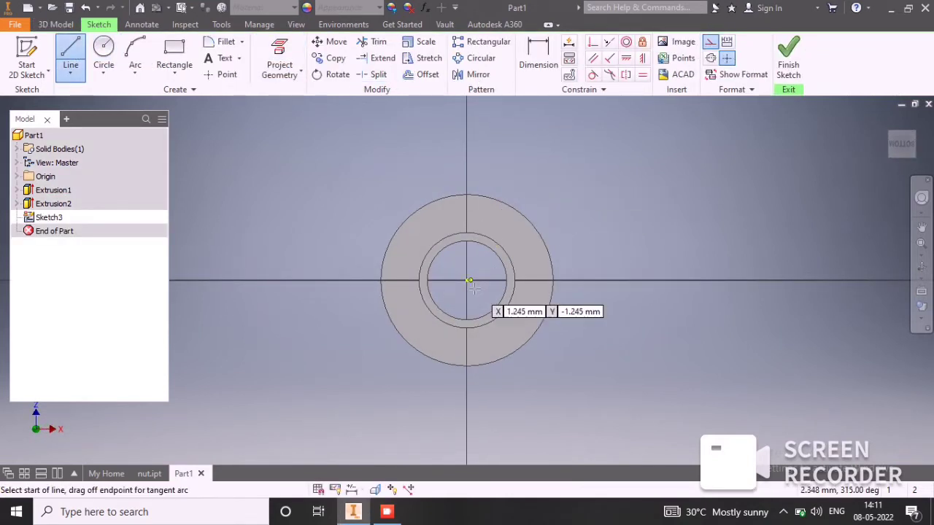
pyautogui.click(466, 280)
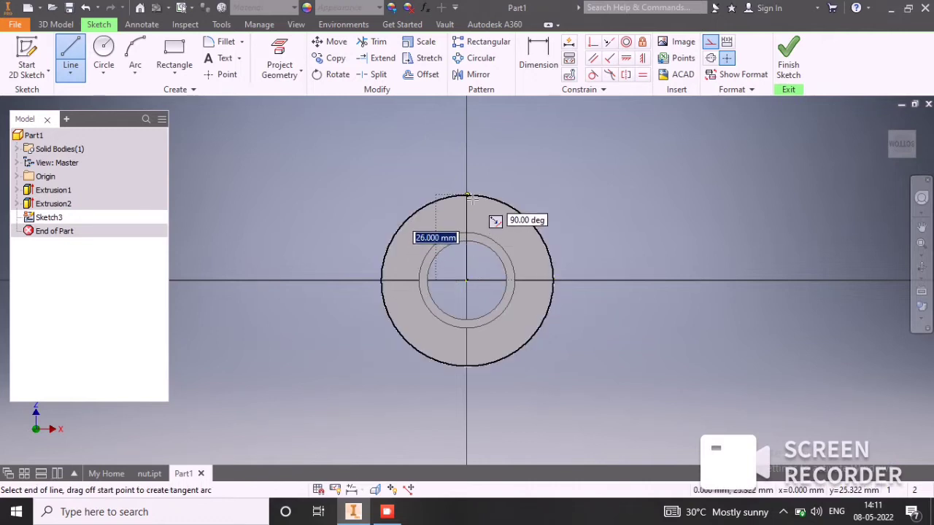
pyautogui.doubleClick(468, 196)
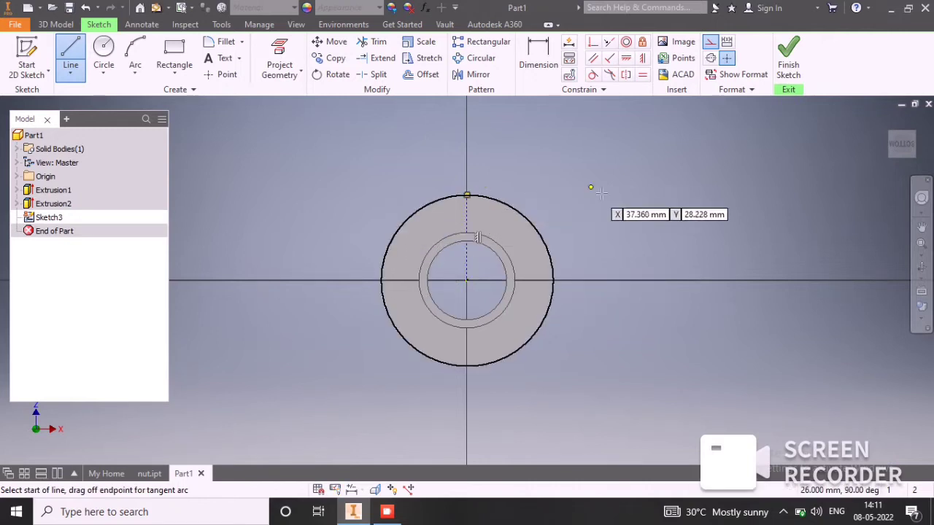
pyautogui.press('Escape')
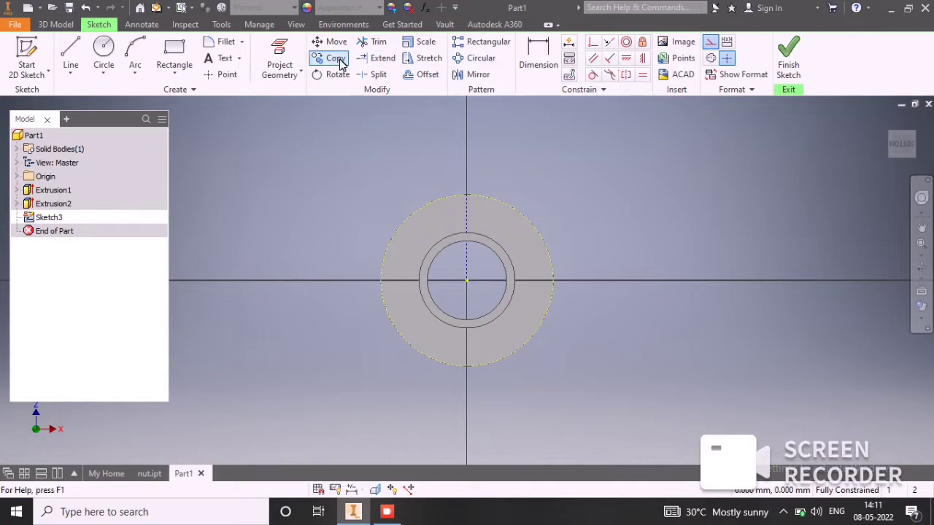
# Step: Turn off construction mode and draw a 52 mm diameter circle centred on the origin
pyautogui.click(104, 47)
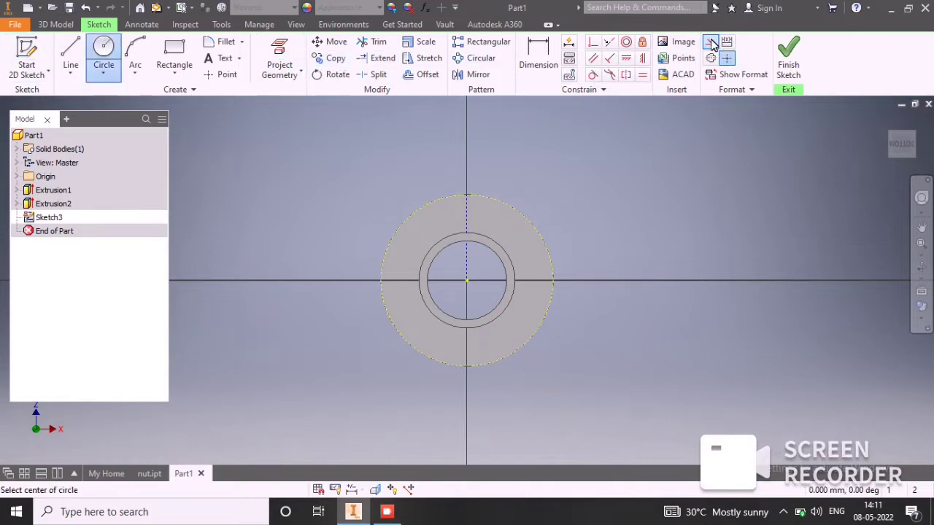
pyautogui.click(467, 281)
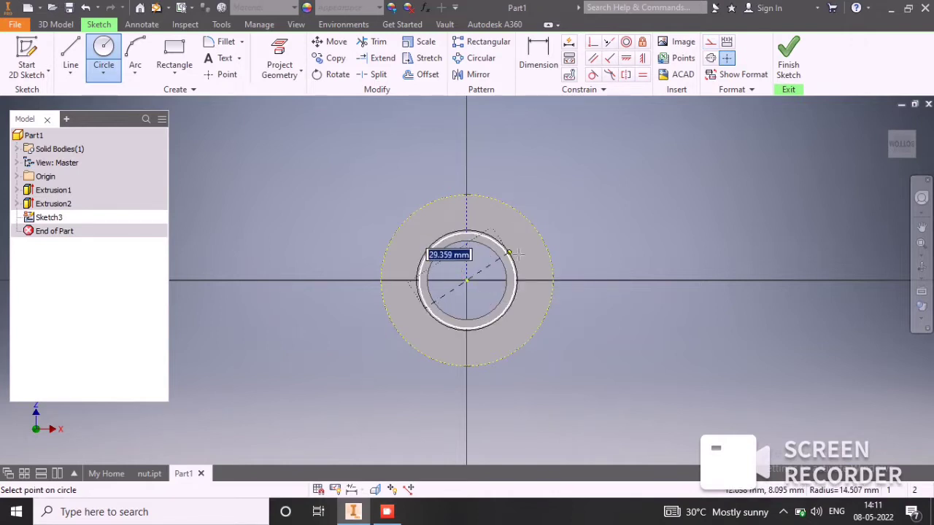
pyautogui.write('5')
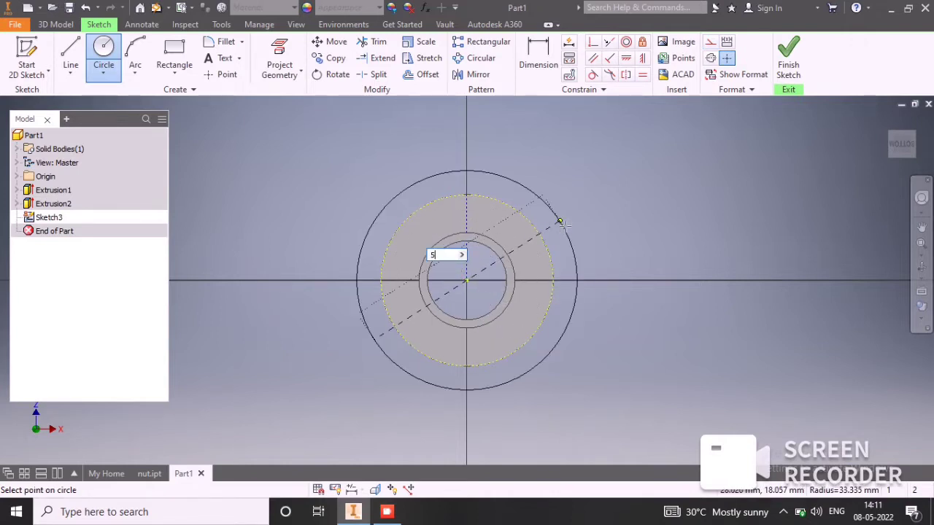
pyautogui.write('2')
pyautogui.press('Return')
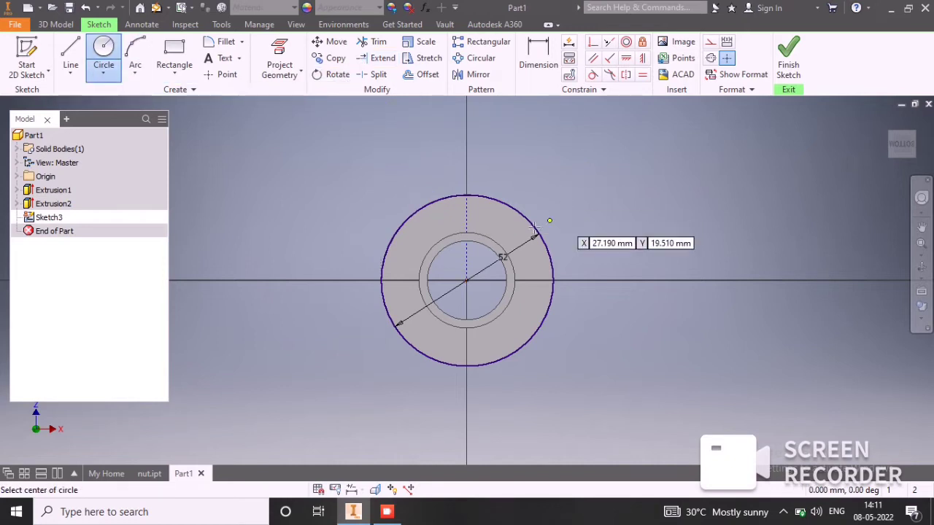
# Step: Draw a 2 mm circle on the construction line and a slanted line from each side of it up to the 52 mm circle
pyautogui.click(468, 214)
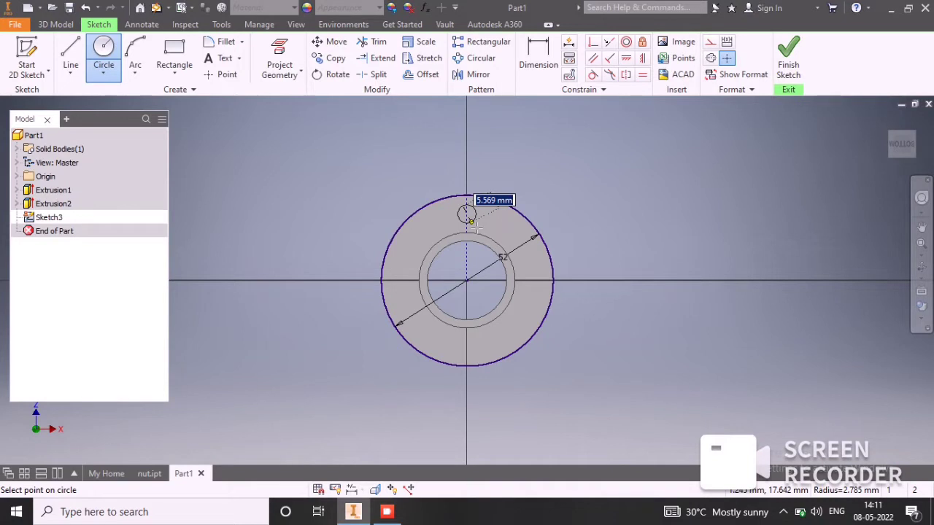
pyautogui.press('Return')
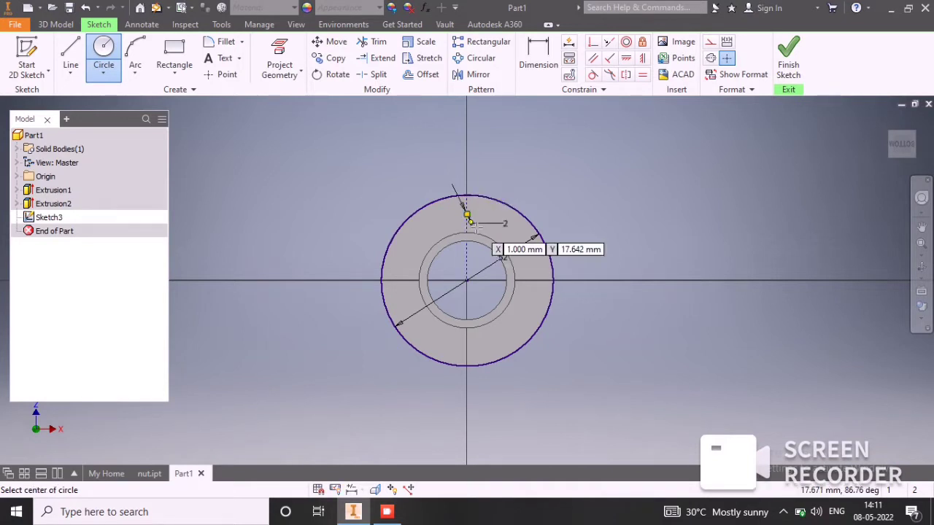
pyautogui.scroll(4, 471, 219)
pyautogui.scroll(2, 461, 209)
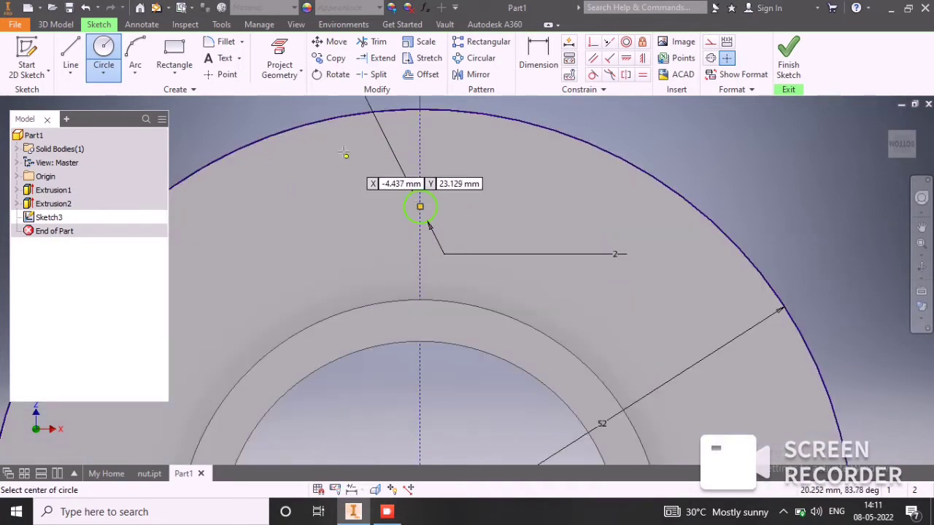
pyautogui.click(70, 50)
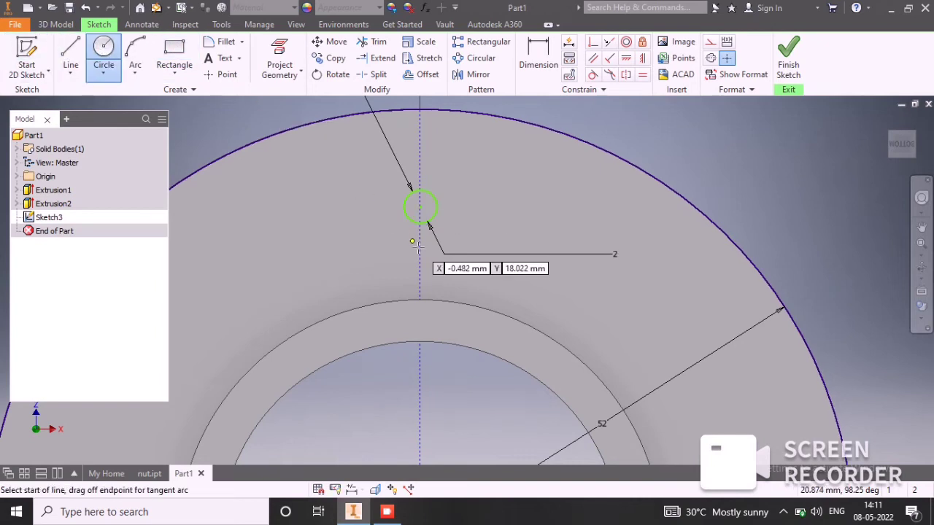
pyautogui.click(419, 208)
pyautogui.doubleClick(343, 117)
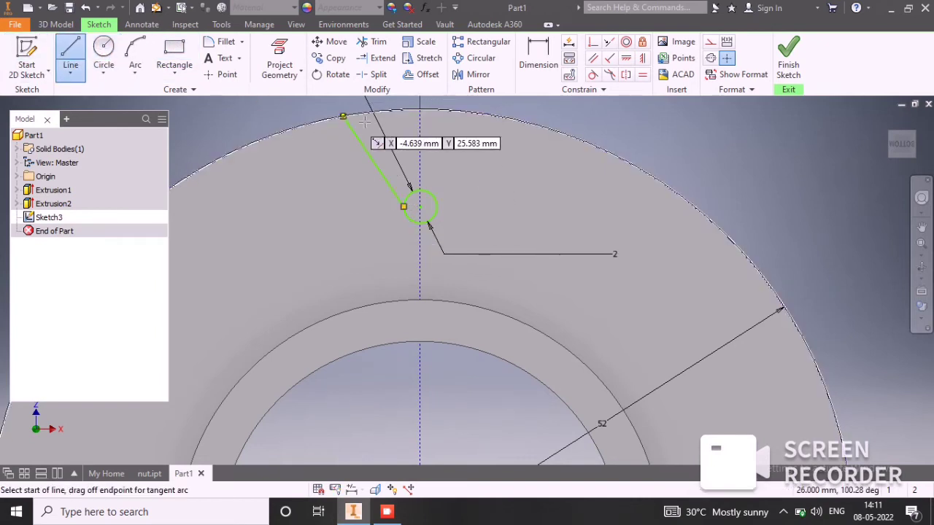
pyautogui.click(436, 207)
pyautogui.doubleClick(498, 116)
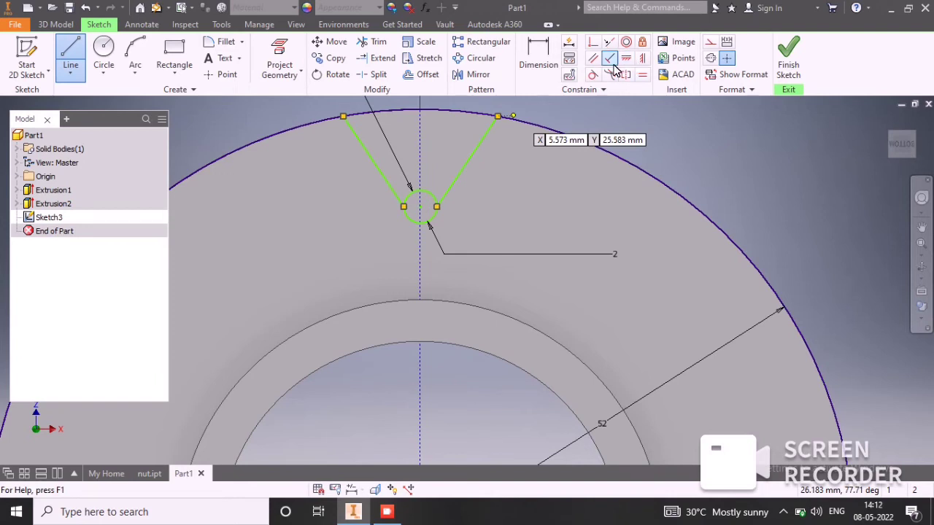
# Step: Apply tangent constraints between the small circle and both slanted lines
pyautogui.click(593, 75)
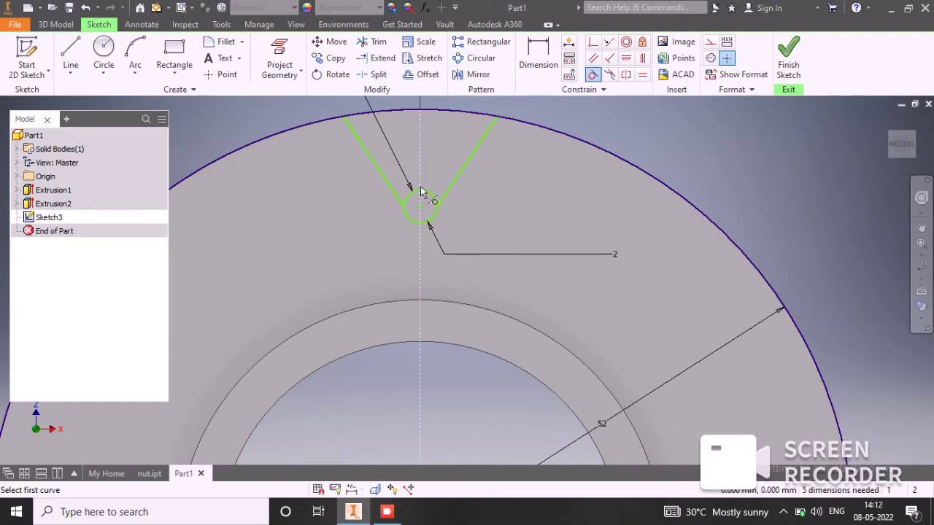
pyautogui.click(432, 199)
pyautogui.click(449, 193)
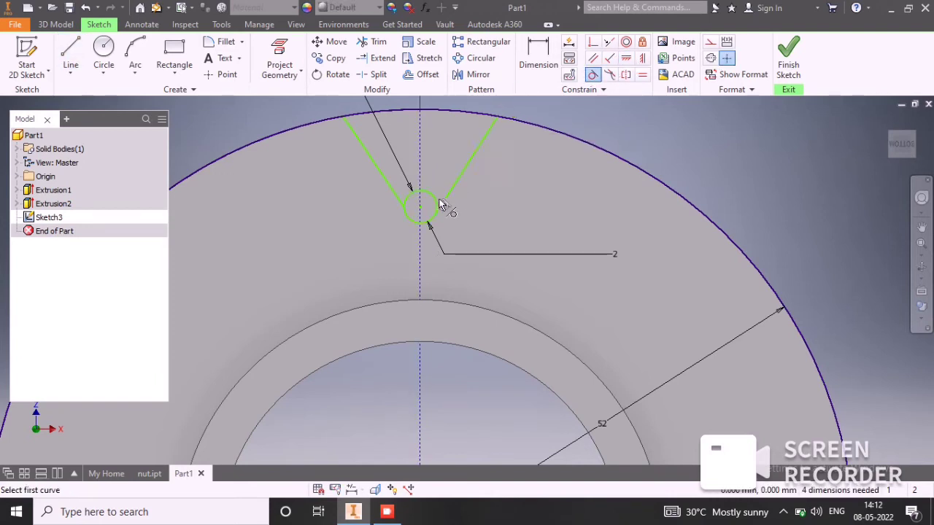
pyautogui.click(413, 198)
pyautogui.click(399, 196)
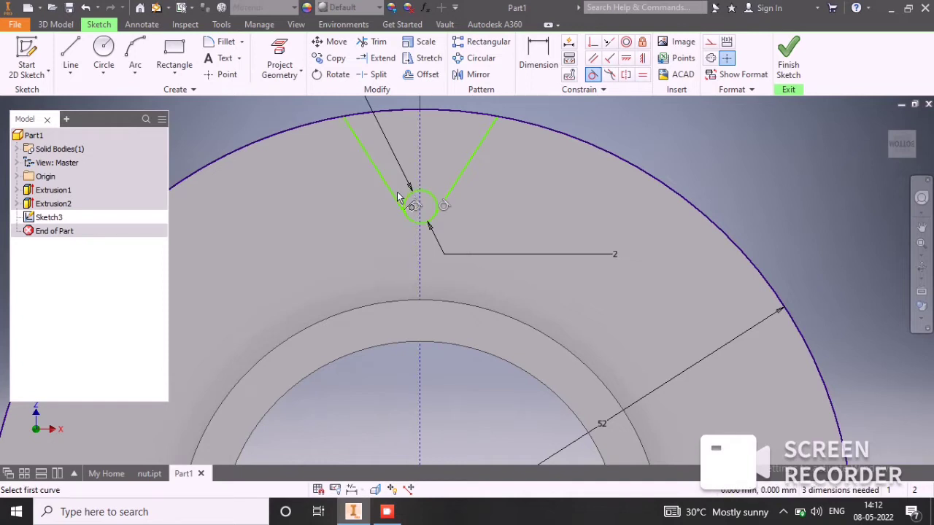
# Step: Dimension the small circle's centre 20 mm vertically from the origin
pyautogui.scroll(-3, 517, 203)
pyautogui.moveTo(526, 234); pyautogui.dragTo(526, 206, button='middle')
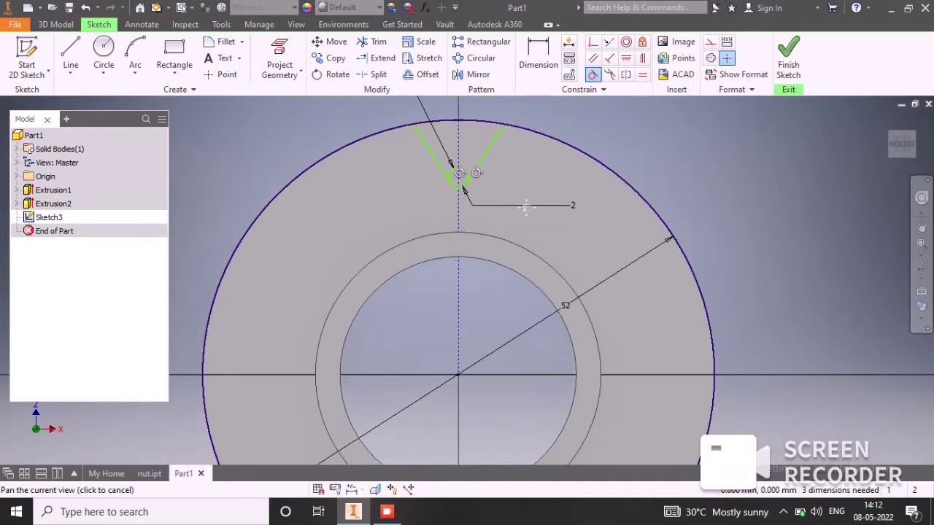
pyautogui.click(538, 55)
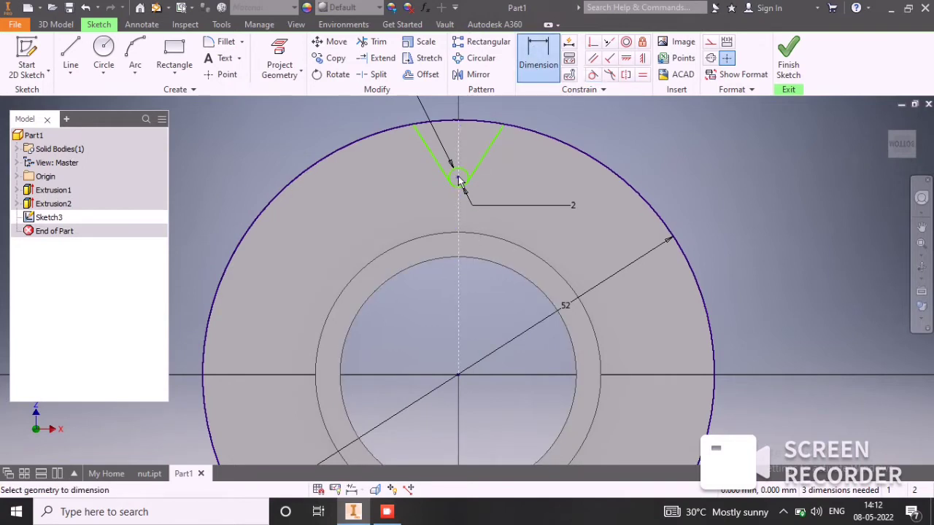
pyautogui.click(457, 376)
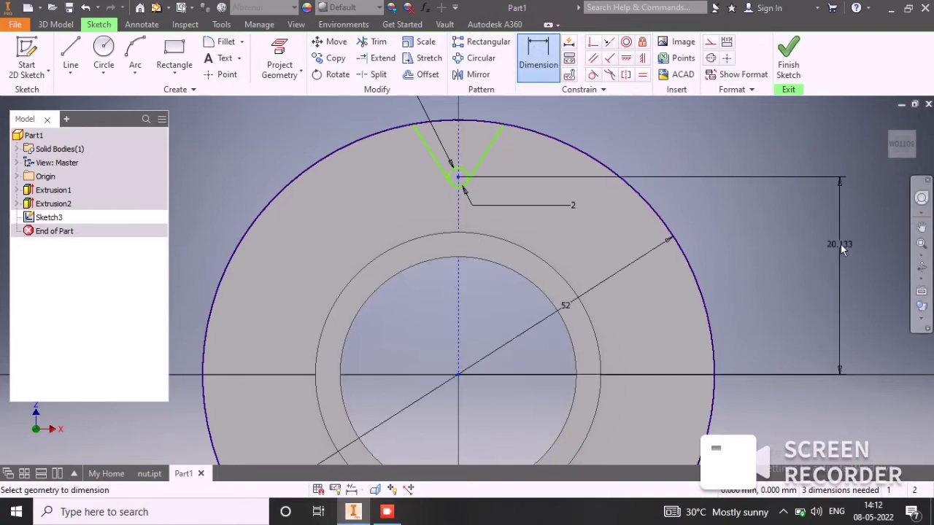
pyautogui.click(792, 262)
pyautogui.write('20')
pyautogui.press('Return')
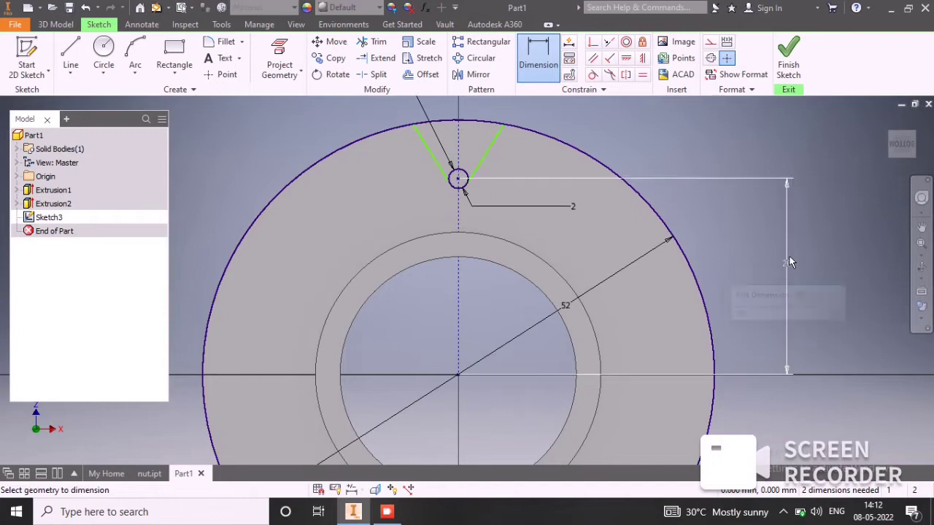
# Step: Dimension the angle between the two slanted lines as 60 degrees
pyautogui.click(543, 59)
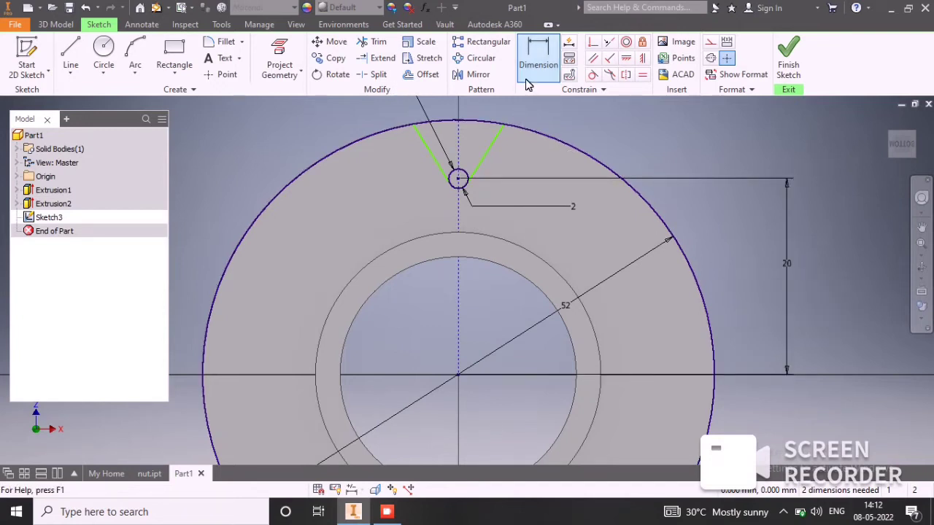
pyautogui.click(548, 45)
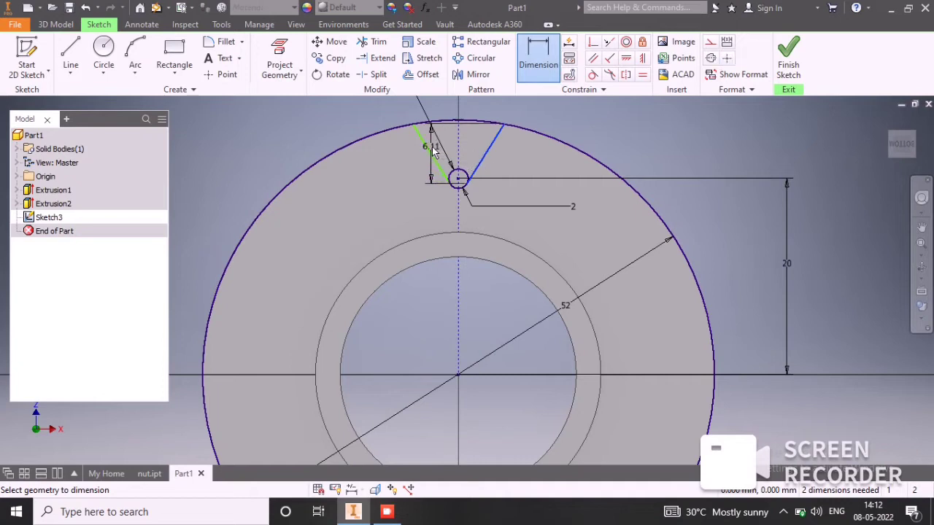
pyautogui.moveTo(477, 119); pyautogui.dragTo(438, 253, button='middle')
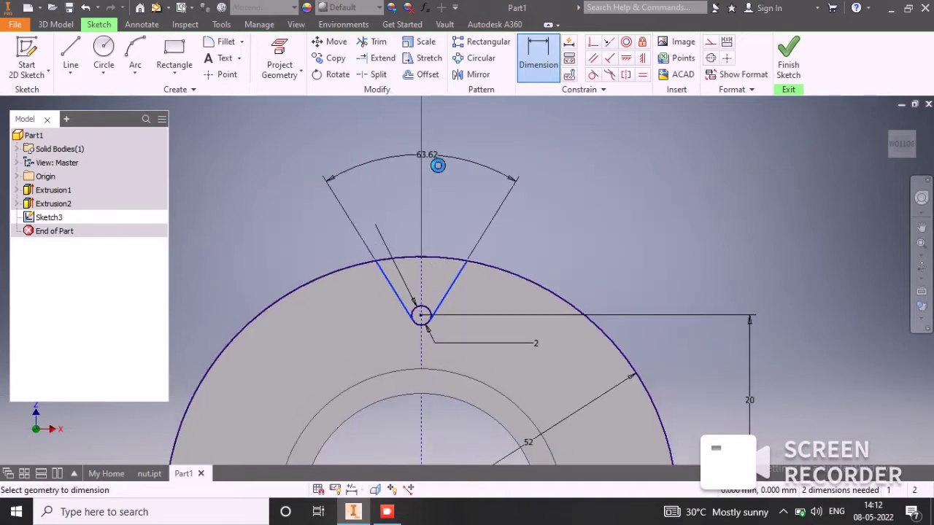
pyautogui.click(428, 155)
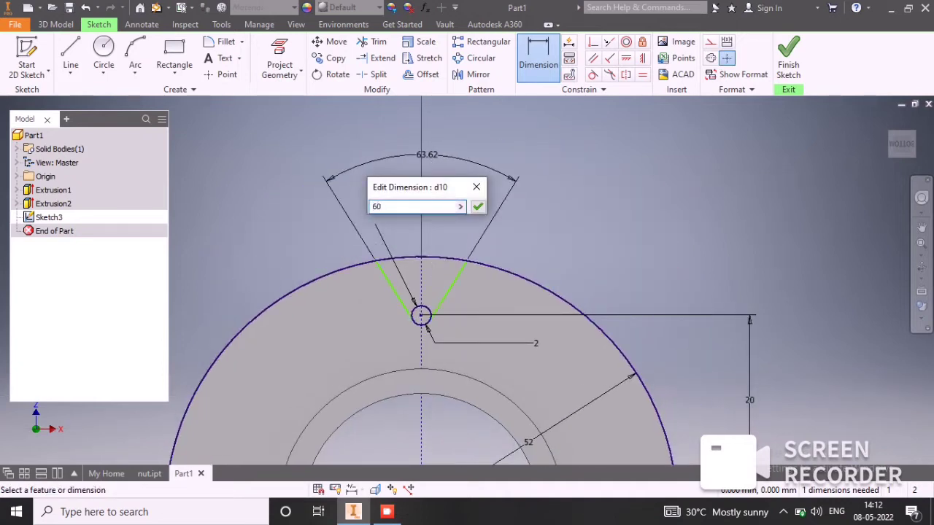
pyautogui.press('Return')
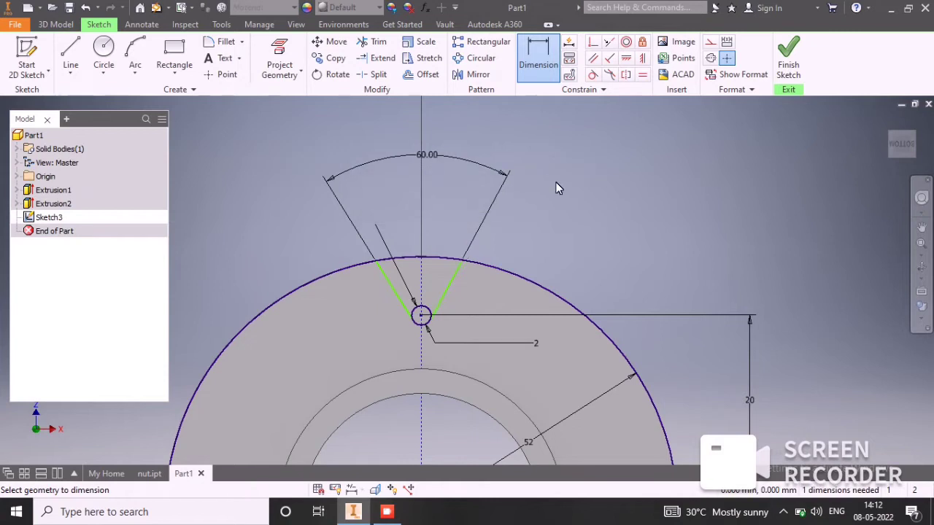
# Step: Trim the small circle's upper arc and the 52 mm circle outside the slanted lines, leaving a closed V-shaped tooth-gap profile
pyautogui.click(372, 41)
pyautogui.click(430, 305)
pyautogui.click(411, 306)
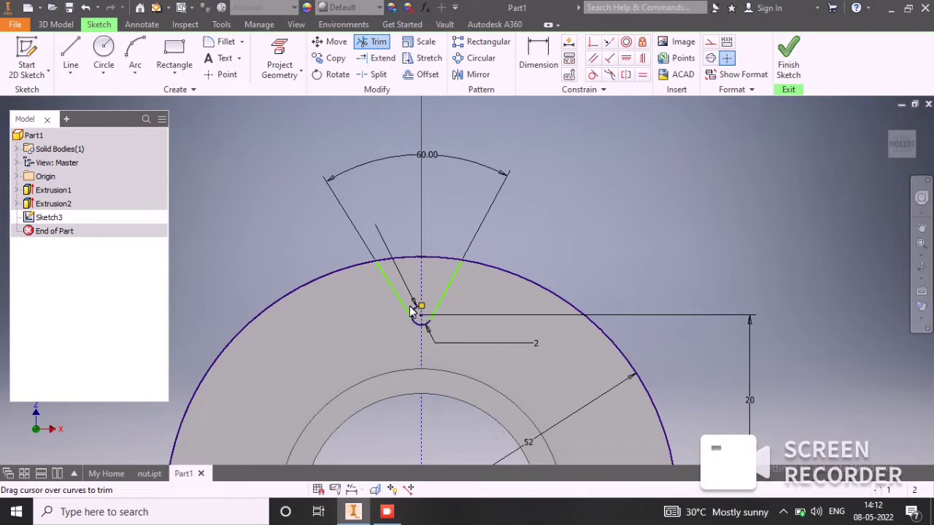
pyautogui.click(538, 283)
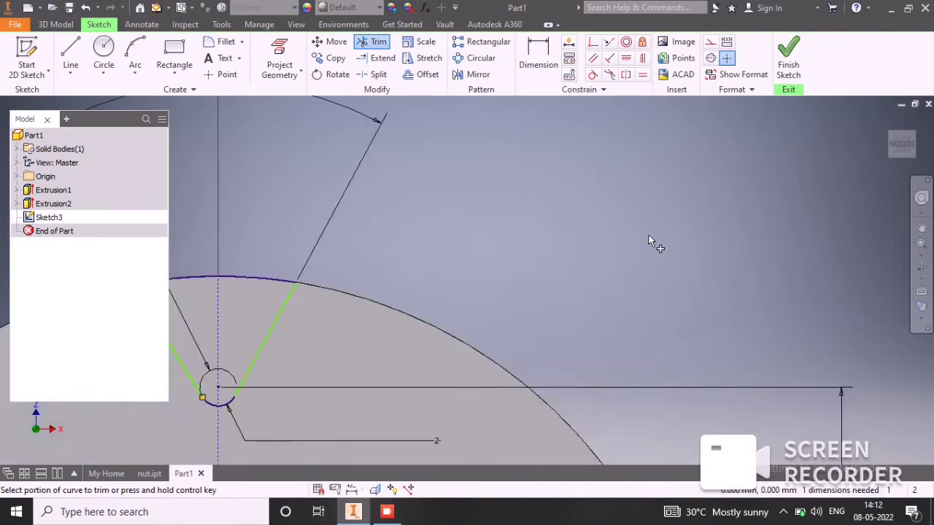
pyautogui.scroll(4, 649, 235)
pyautogui.scroll(-3, 639, 268)
pyautogui.moveTo(606, 244); pyautogui.dragTo(640, 220, button='middle')
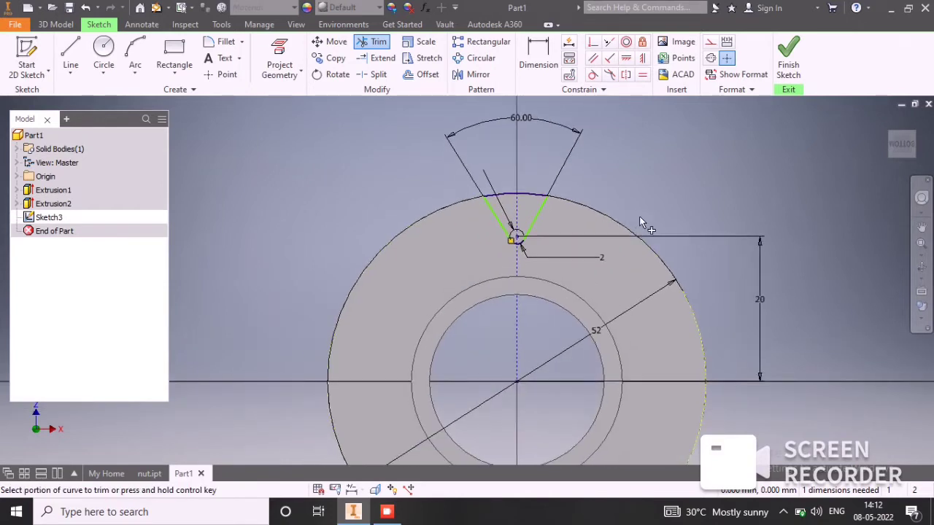
# Step: Add the missing sketch dimension with Auto Dimension, keeping dimensions and constraints enabled, and finish the sketch
pyautogui.click(567, 43)
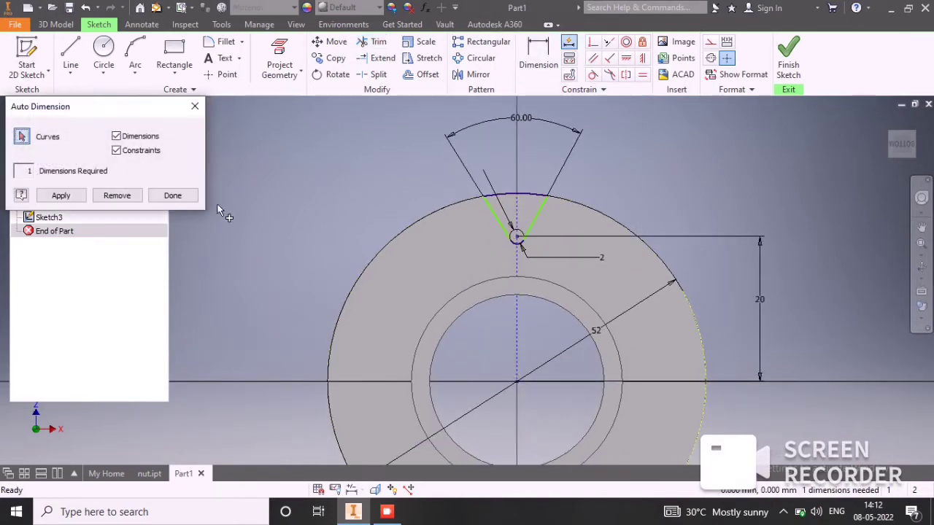
pyautogui.click(61, 196)
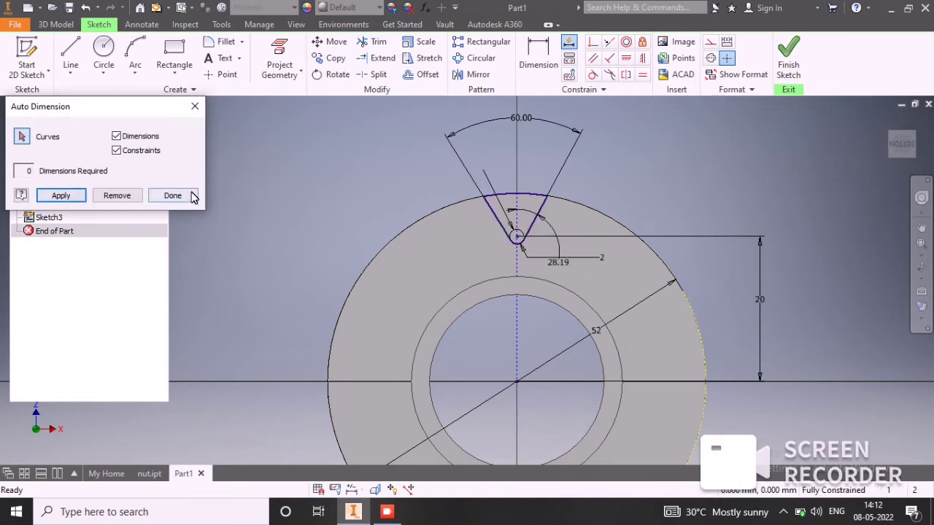
pyautogui.click(173, 196)
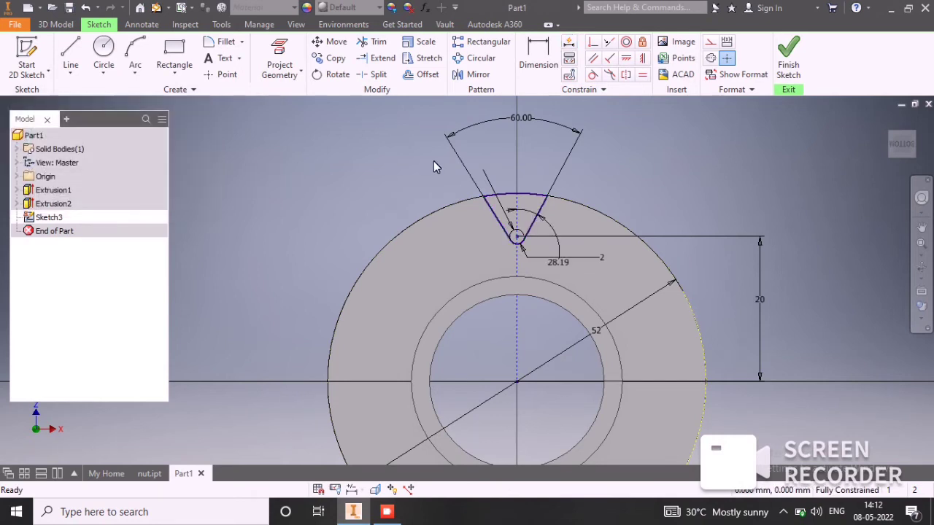
pyautogui.click(788, 58)
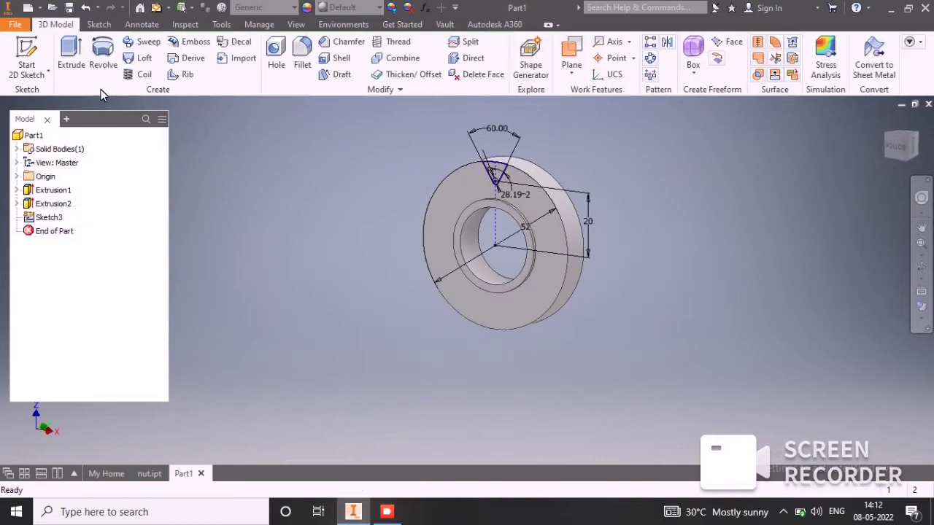
# Step: Extrude the V-shaped profile as a cut into the disc through its full thickness
pyautogui.click(73, 49)
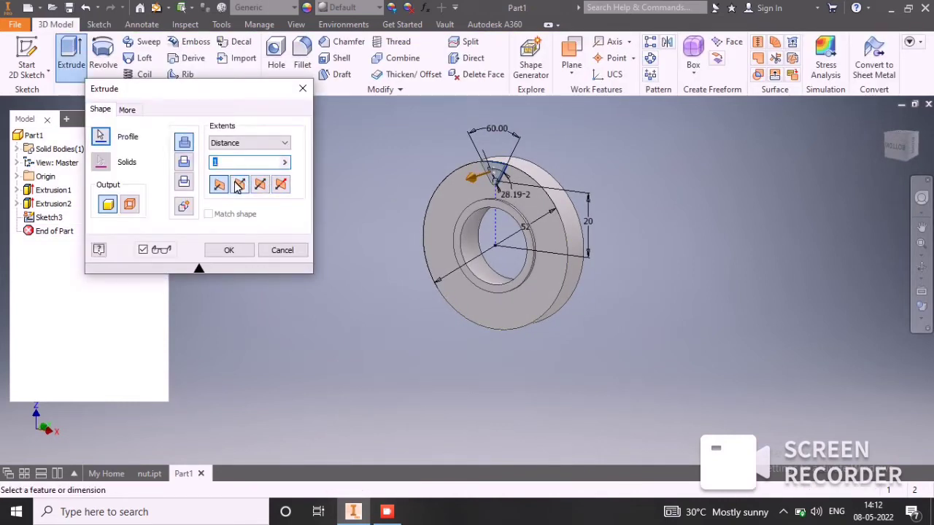
pyautogui.click(238, 185)
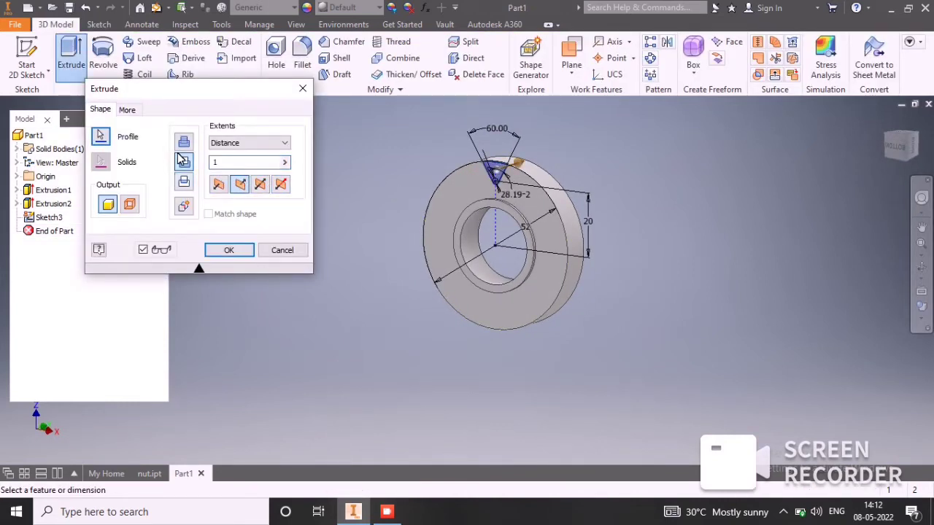
pyautogui.click(268, 144)
pyautogui.click(248, 197)
pyautogui.click(264, 144)
pyautogui.click(267, 191)
pyautogui.click(242, 251)
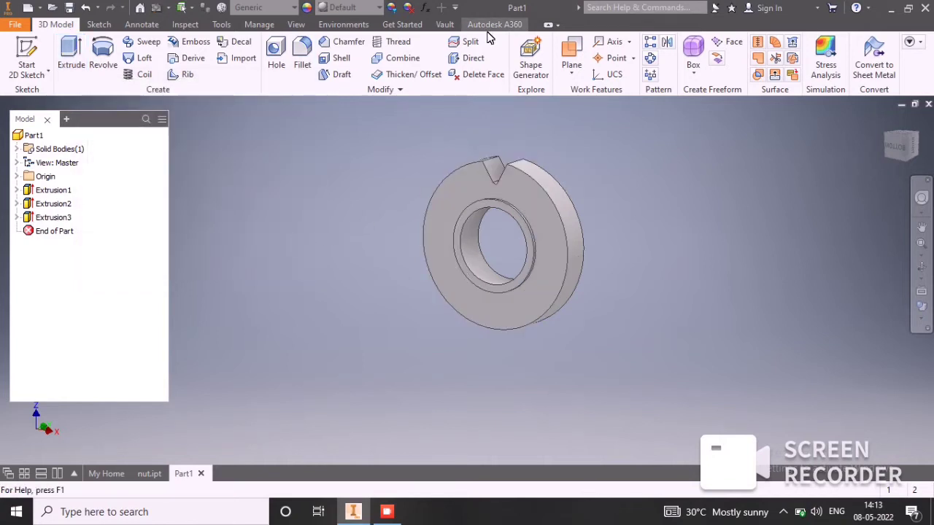
# Step: Create a circular pattern of the V-shaped cut around the Y axis with 12 occurrences over 360 degrees
pyautogui.keyDown('shift'); pyautogui.moveTo(563, 245); pyautogui.dragTo(617, 244, button='middle'); pyautogui.keyUp('shift')
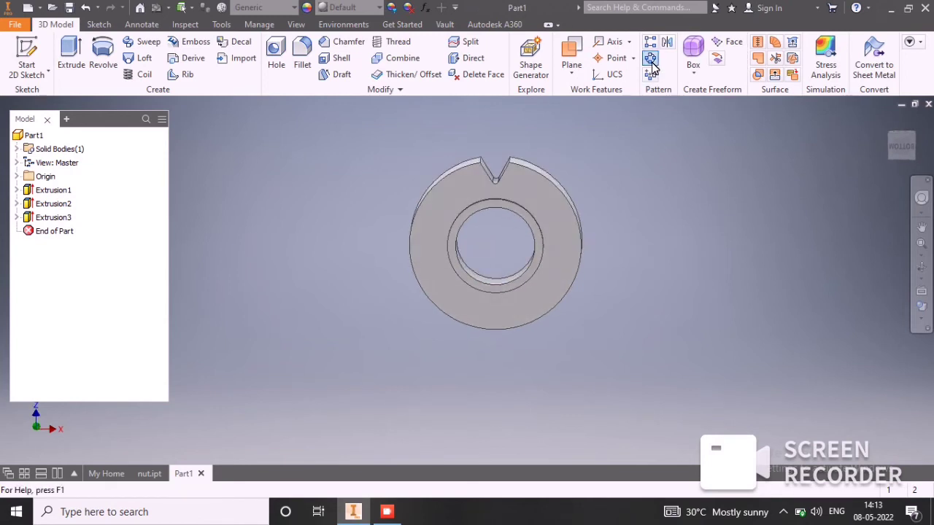
pyautogui.hotkey('ctrl', 'shift', 'o')
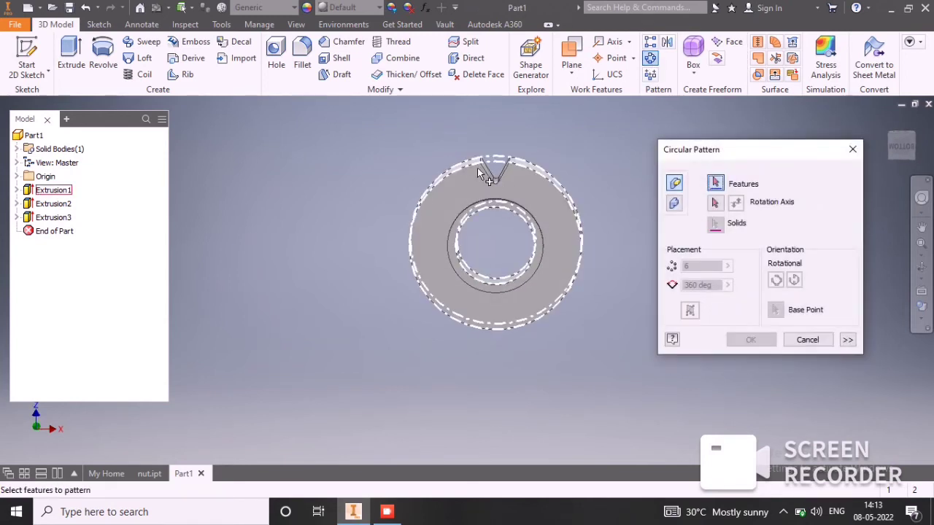
pyautogui.click(486, 173)
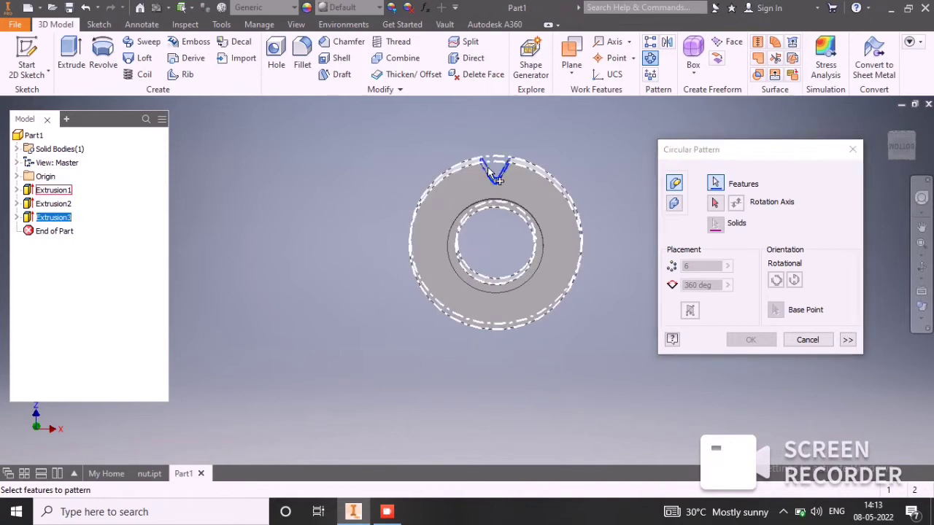
pyautogui.click(715, 202)
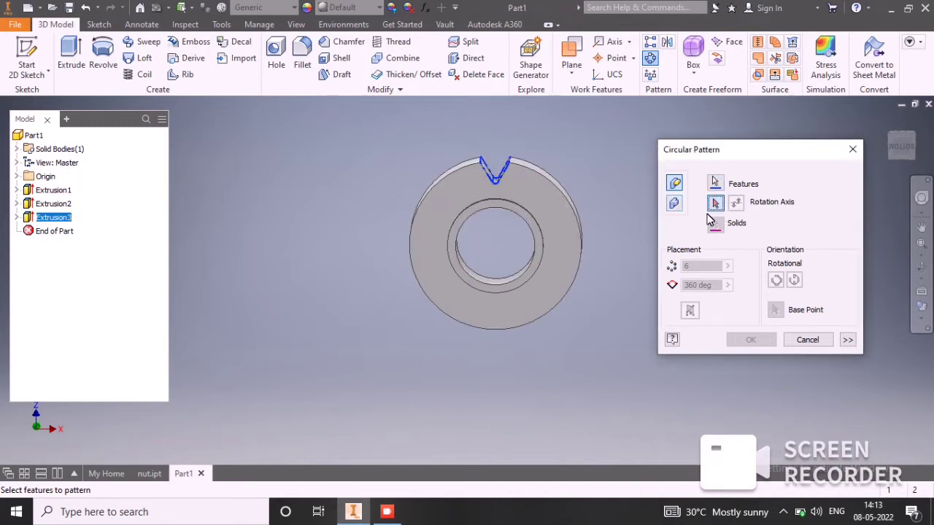
pyautogui.click(17, 177)
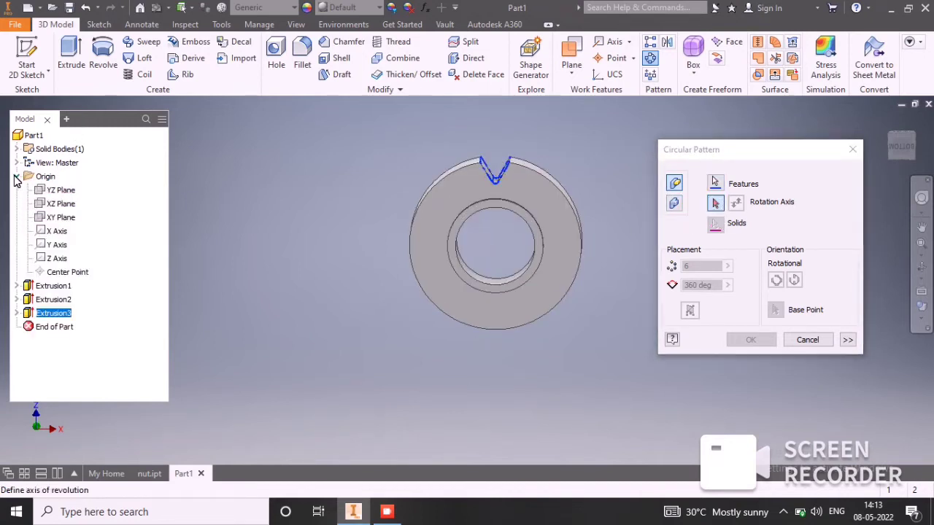
pyautogui.click(57, 246)
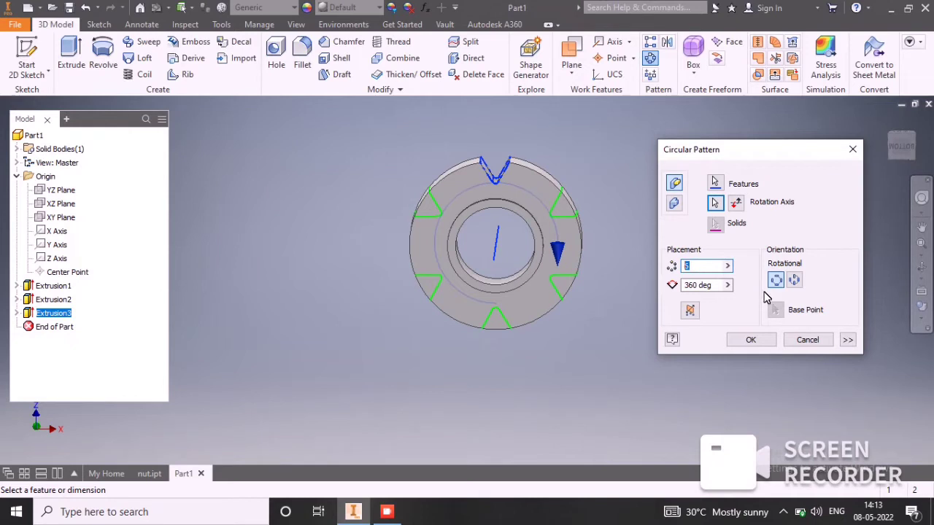
pyautogui.click(751, 341)
pyautogui.moveTo(590, 254)
pyautogui.mouseDown(button='middle')
pyautogui.moveTo(586, 238)
pyautogui.moveTo(585, 265)
pyautogui.mouseUp(button='middle')
pyautogui.keyDown('shift'); pyautogui.moveTo(550, 364); pyautogui.dragTo(559, 329, button='middle'); pyautogui.keyUp('shift')
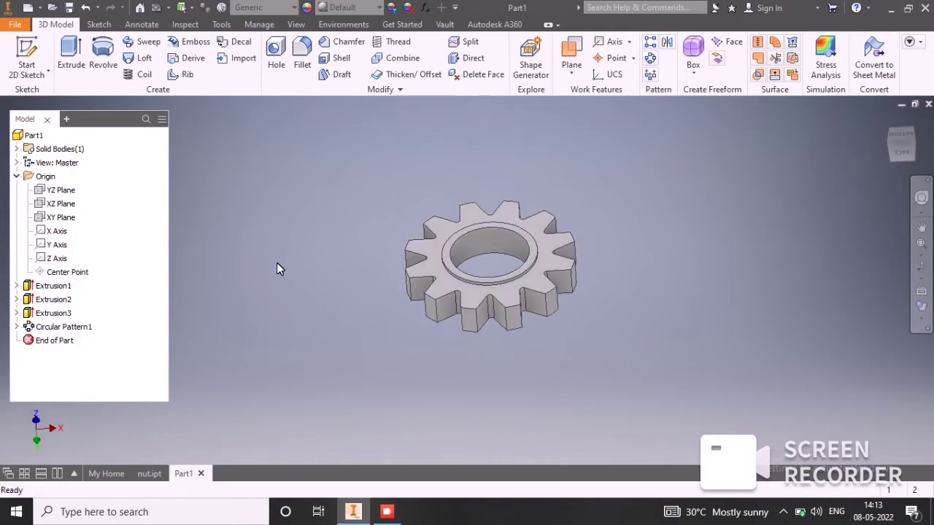
# Step: On the XY plane, sketch a closed right triangle from the raised ring's base corner past the teeth, with a vertical side about 3.8 mm high
pyautogui.click(73, 218)
pyautogui.click(508, 255)
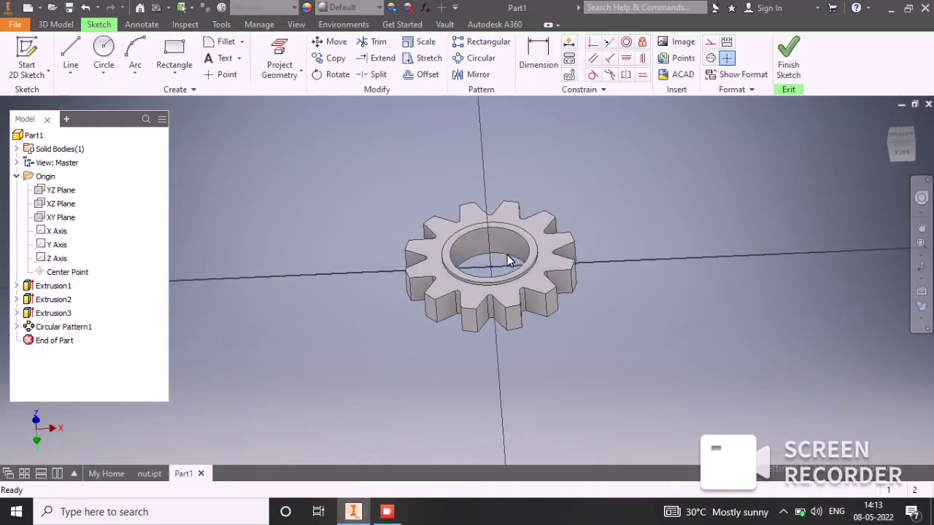
pyautogui.click(70, 55)
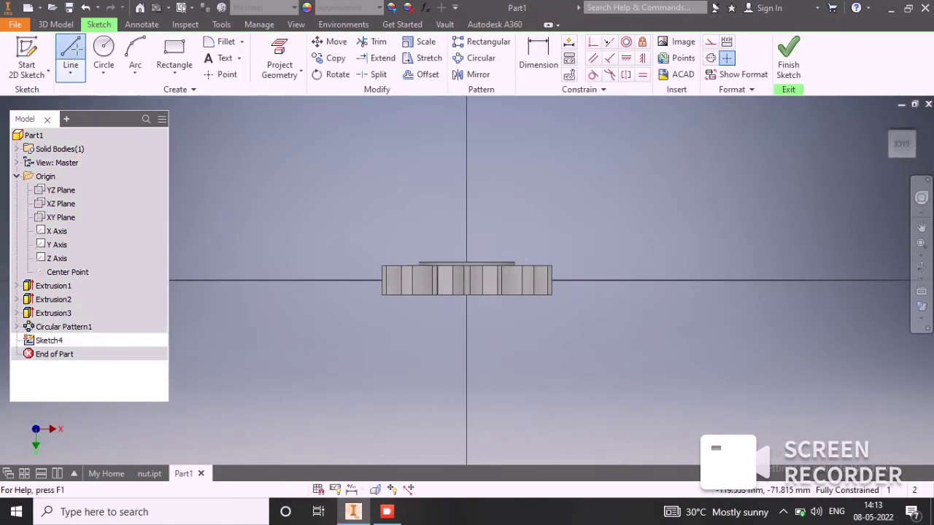
pyautogui.scroll(5, 488, 273)
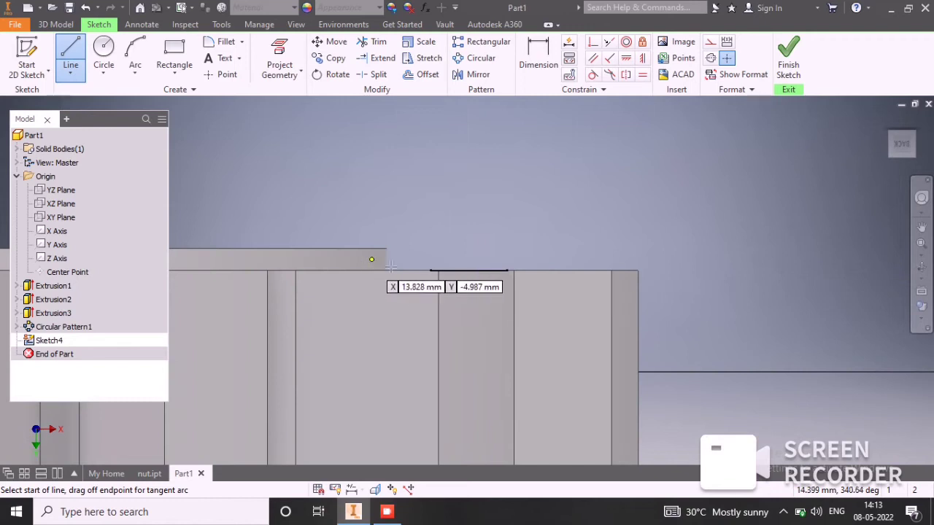
pyautogui.click(388, 273)
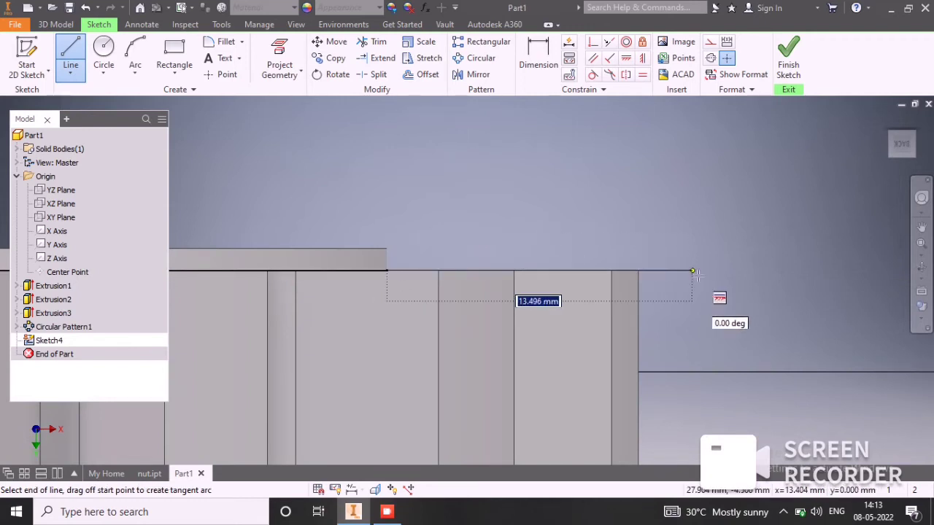
pyautogui.click(732, 272)
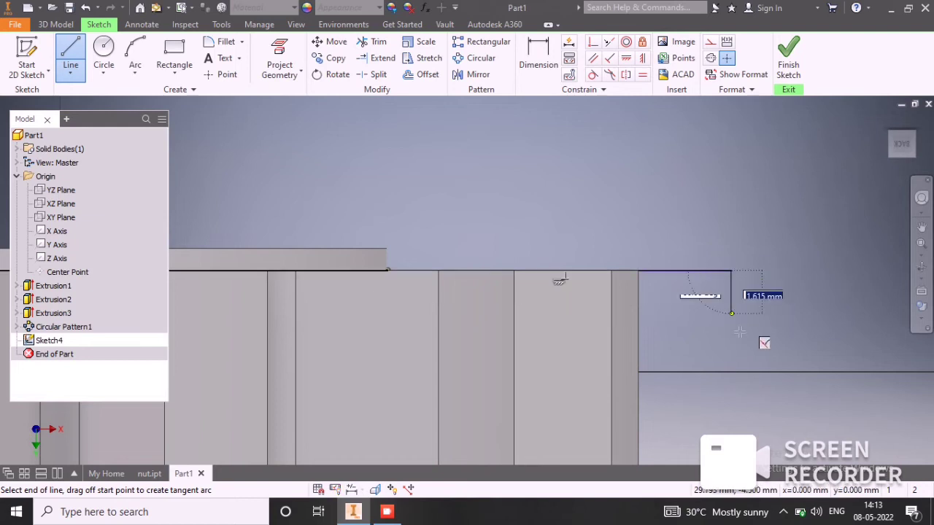
pyautogui.click(732, 357)
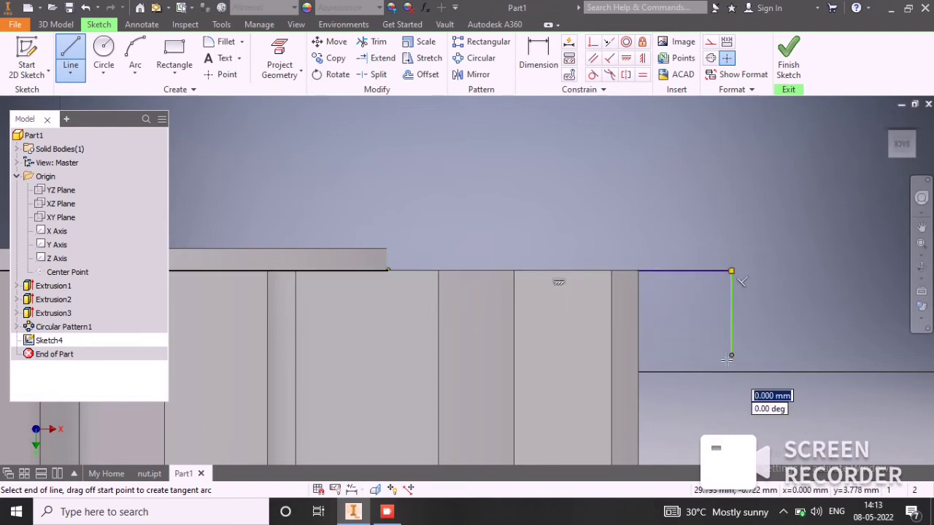
pyautogui.click(389, 272)
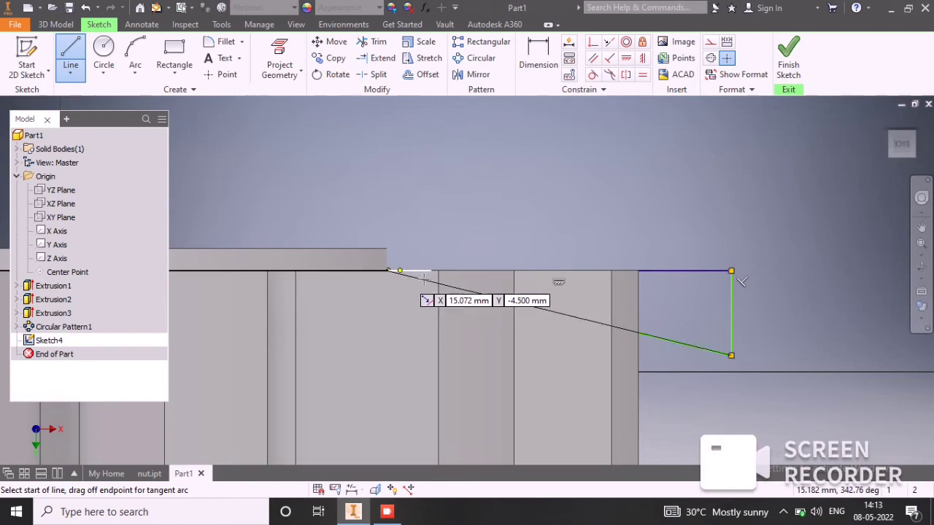
# Step: Slice the model at the sketch plane and set the angle between the triangle's horizontal and sloped lines to 15 degrees
pyautogui.click(375, 489)
pyautogui.scroll(-3, 433, 300)
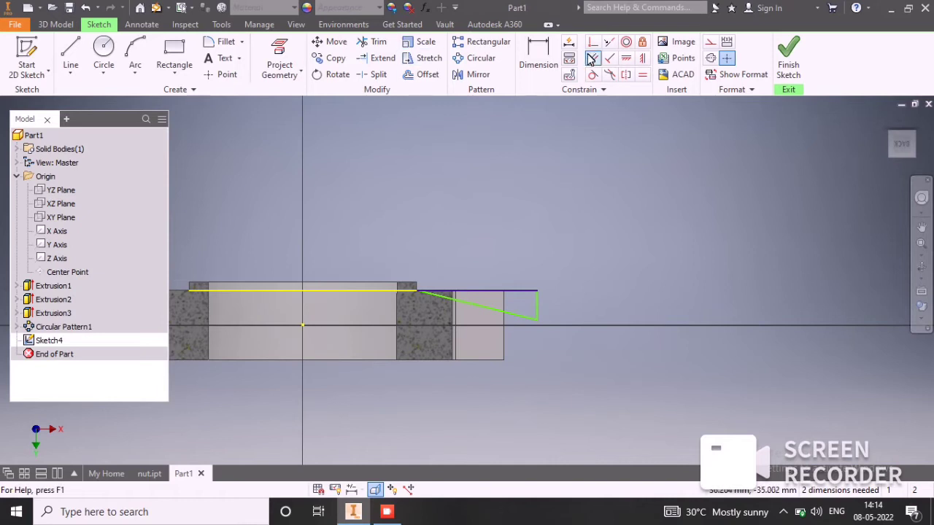
pyautogui.click(539, 57)
pyautogui.click(525, 291)
pyautogui.click(525, 319)
pyautogui.click(632, 312)
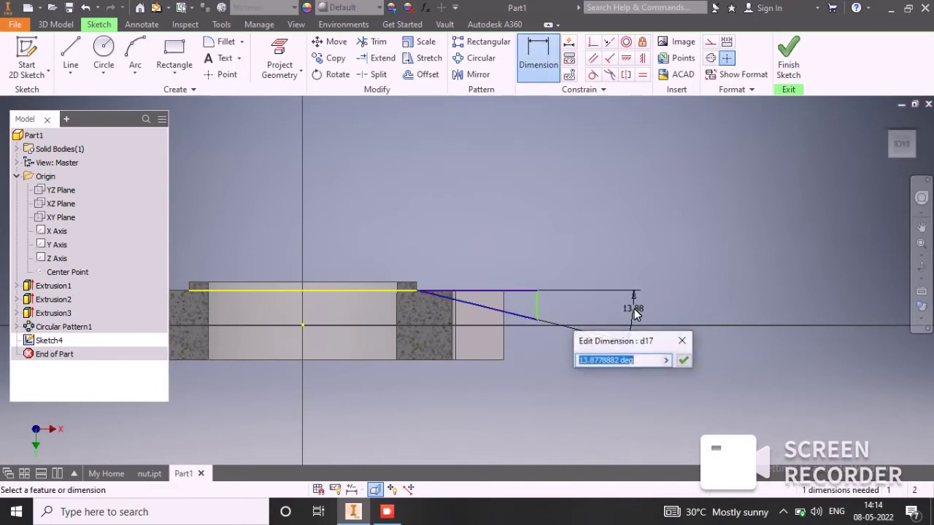
pyautogui.press('Return')
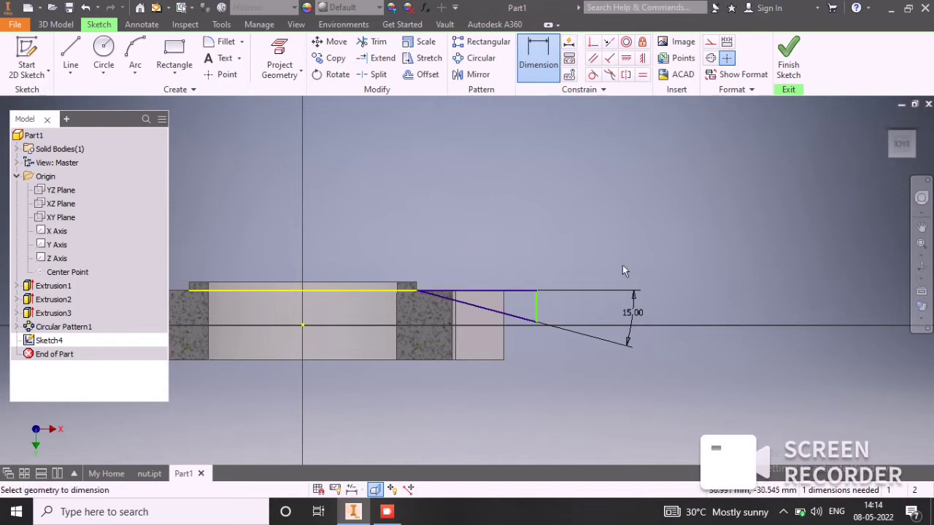
# Step: Dimension the triangle's vertical side at its current length and finish the sketch
pyautogui.click(541, 317)
pyautogui.click(576, 305)
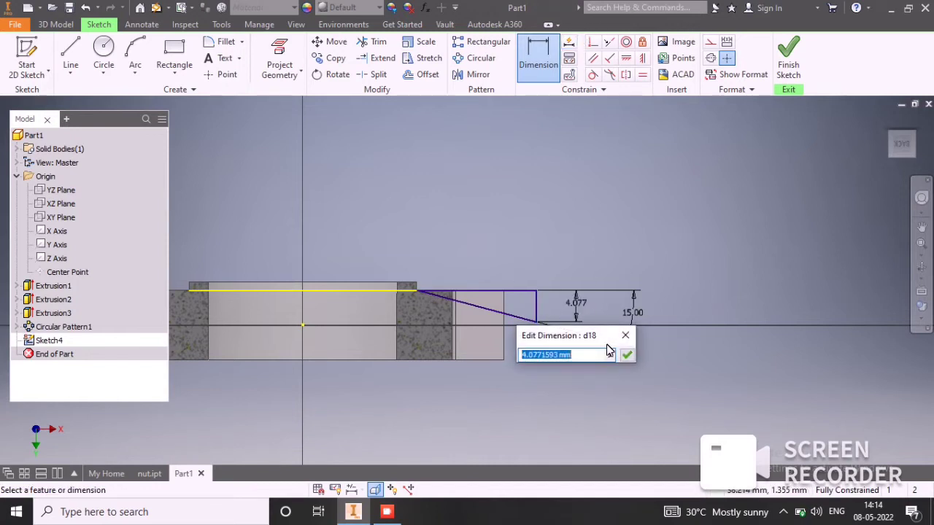
pyautogui.click(623, 358)
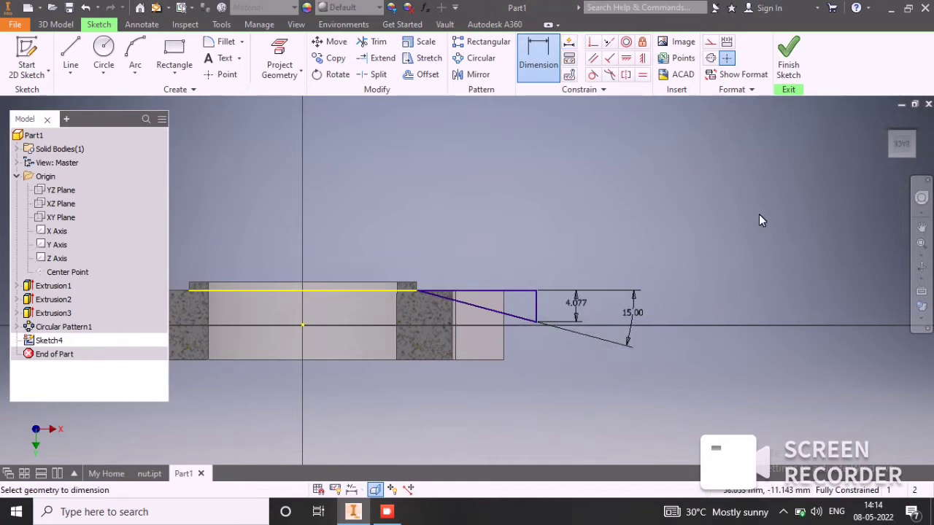
pyautogui.click(788, 57)
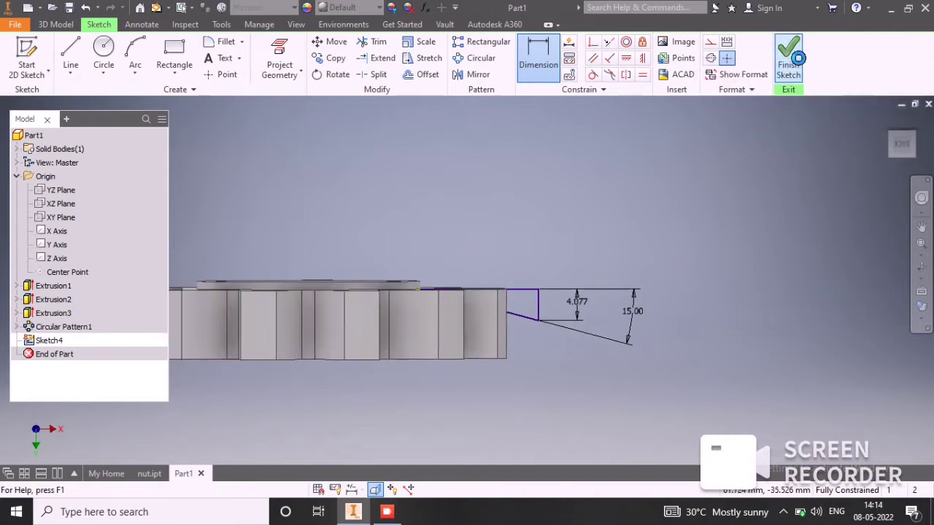
pyautogui.click(103, 55)
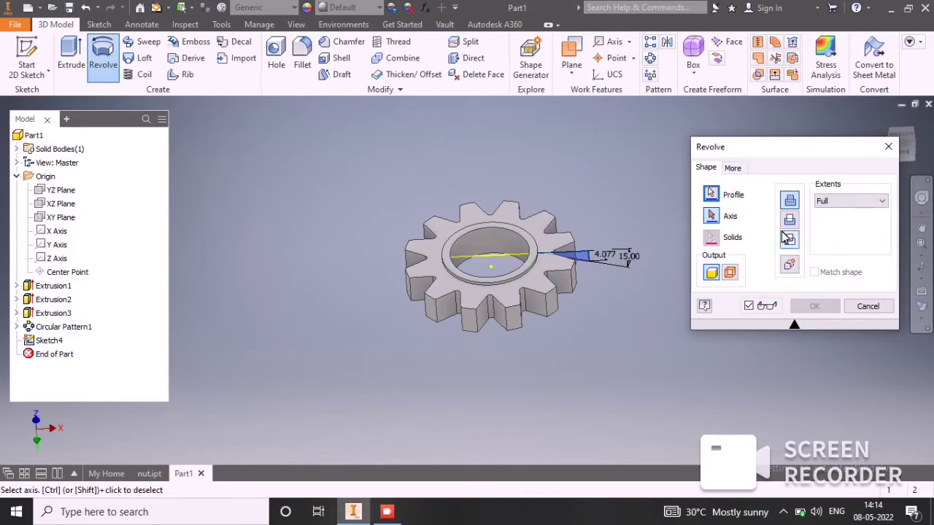
pyautogui.click(713, 217)
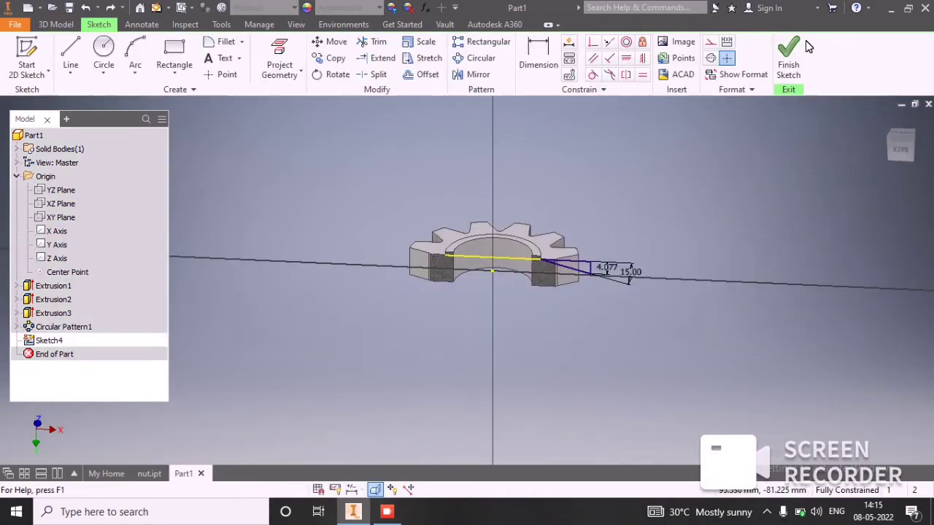
pyautogui.click(793, 38)
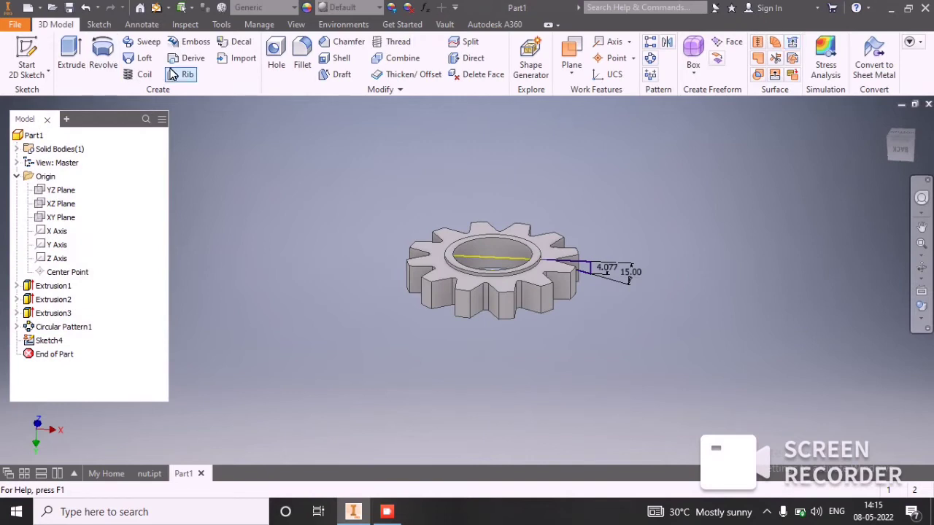
# Step: Revolve the triangular profile around the Y axis as a full cut to bevel the tops of the teeth
pyautogui.click(102, 55)
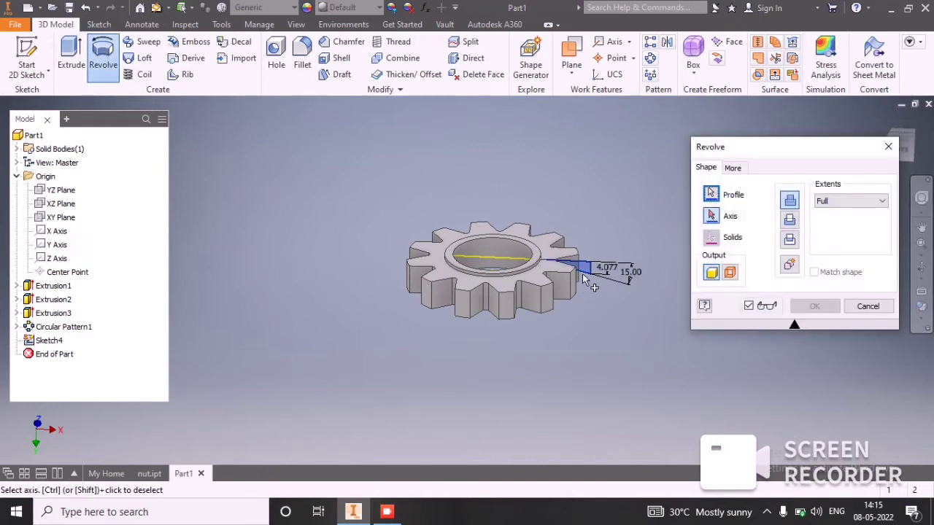
pyautogui.scroll(5, 583, 289)
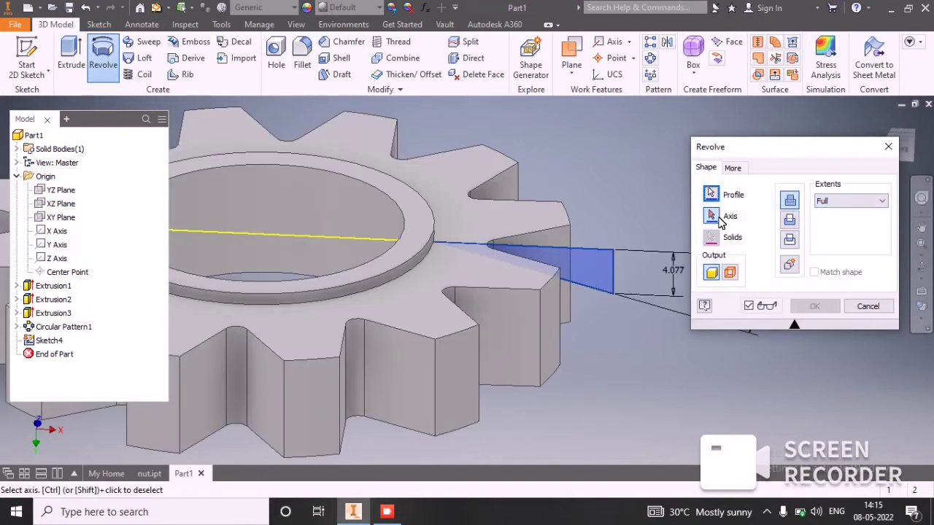
pyautogui.click(48, 245)
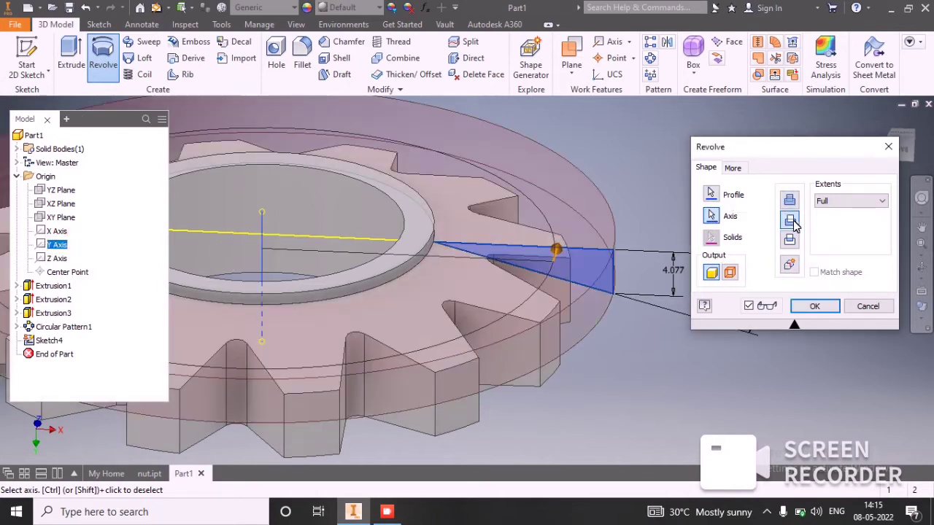
pyautogui.click(810, 306)
pyautogui.keyDown('shift'); pyautogui.moveTo(581, 286); pyautogui.dragTo(712, 261, button='middle'); pyautogui.keyUp('shift')
pyautogui.scroll(3, 710, 261)
# Step: Assign an Aluminum 6061 material to the part and give it the Aluminum - Polished appearance
pyautogui.click(277, 11)
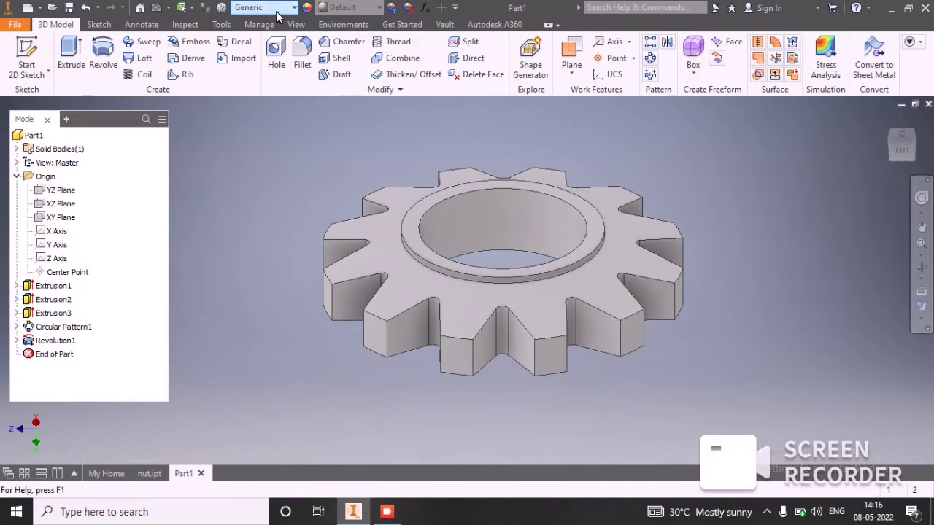
pyautogui.scroll(5, 299, 145)
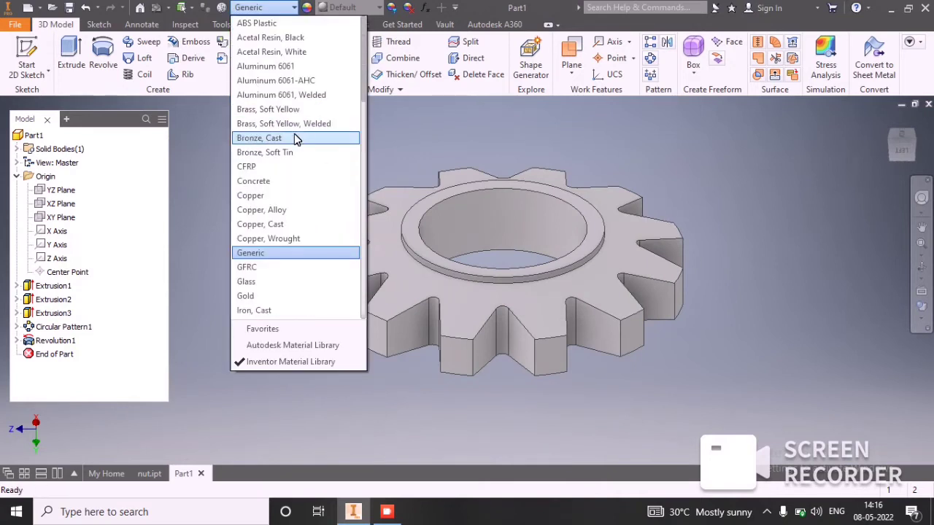
pyautogui.click(296, 95)
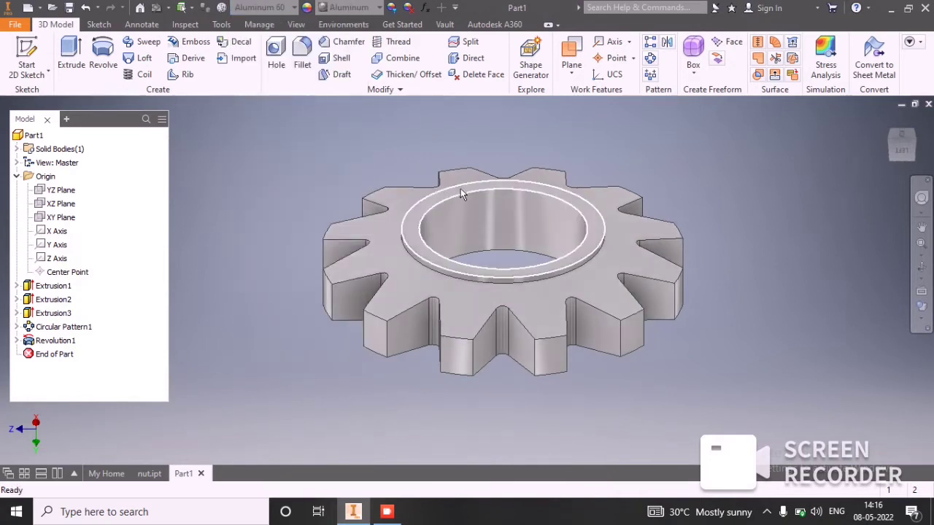
pyautogui.click(350, 8)
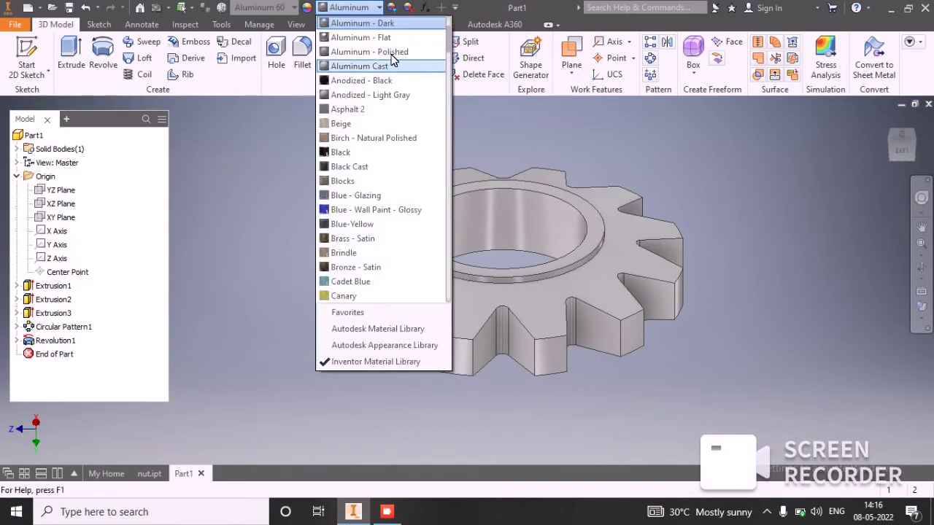
pyautogui.click(392, 66)
# Step: Tint the part's polished aluminum appearance golden yellow with RGB values 255, 191, 0
pyautogui.click(393, 7)
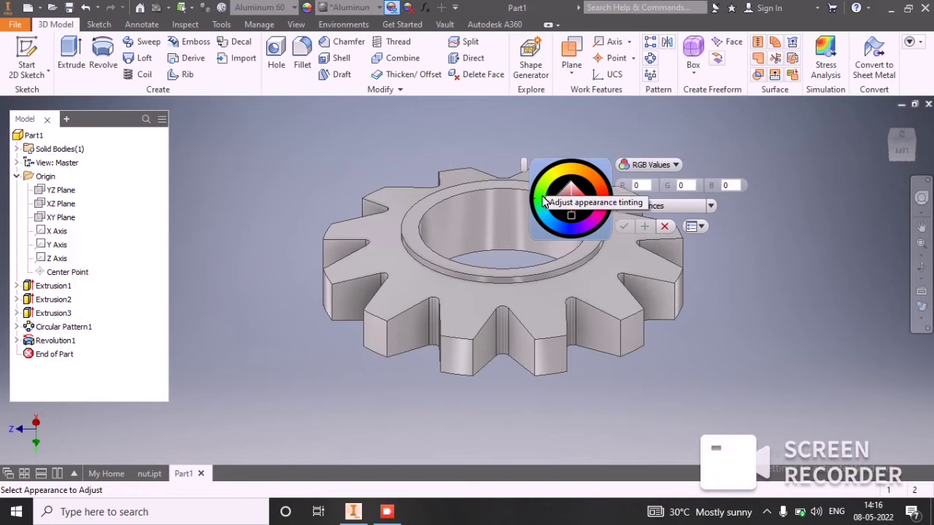
pyautogui.click(543, 203)
pyautogui.click(587, 197)
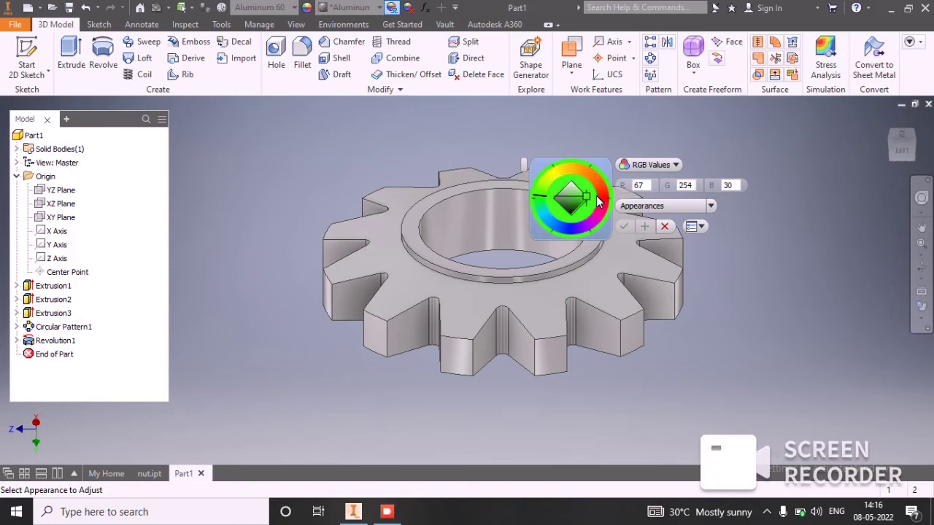
pyautogui.click(592, 181)
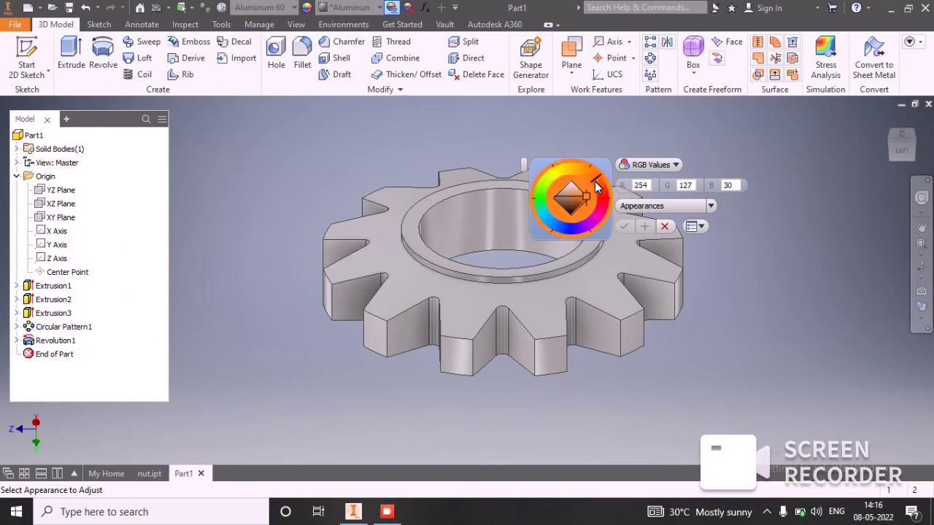
pyautogui.click(502, 293)
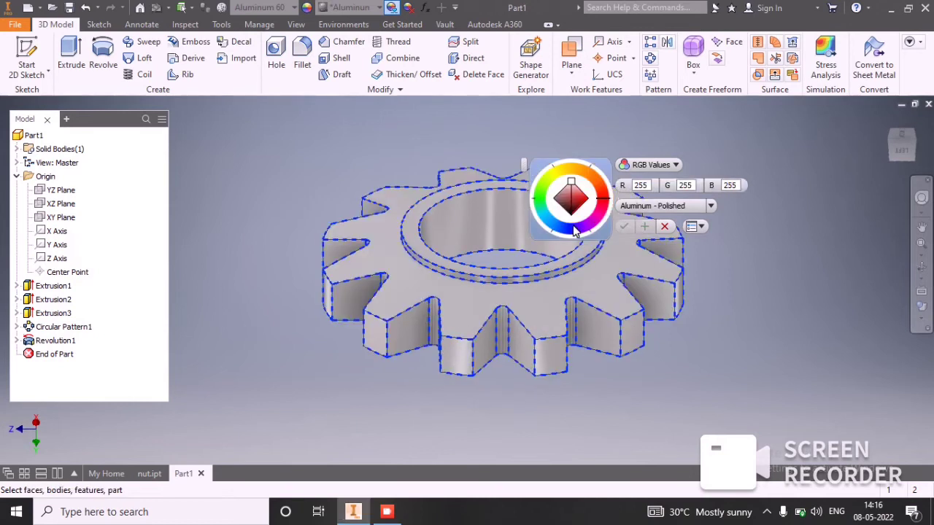
pyautogui.click(602, 199)
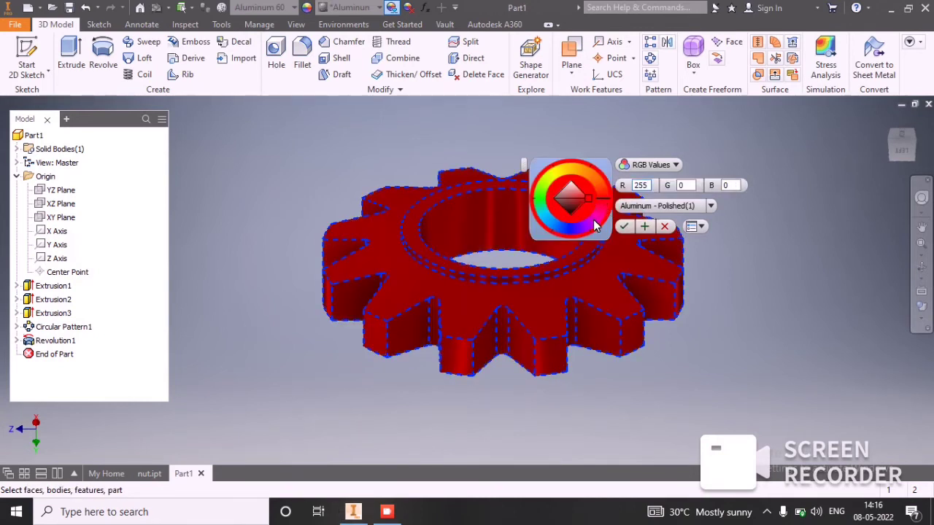
pyautogui.moveTo(599, 229)
pyautogui.mouseDown()
pyautogui.moveTo(546, 240)
pyautogui.moveTo(532, 198)
pyautogui.moveTo(547, 168)
pyautogui.moveTo(575, 160)
pyautogui.mouseUp()
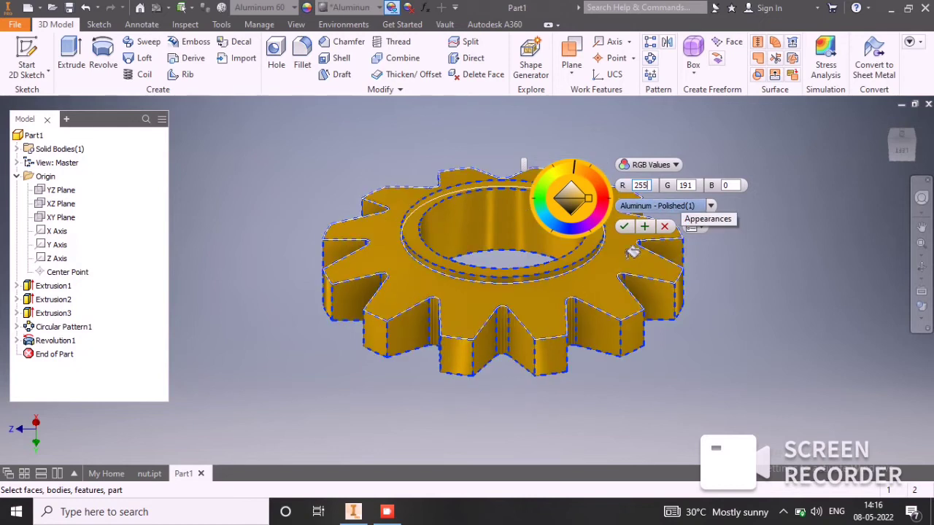
pyautogui.click(626, 228)
pyautogui.keyDown('shift'); pyautogui.moveTo(693, 229); pyautogui.dragTo(641, 245, button='middle'); pyautogui.keyUp('shift')
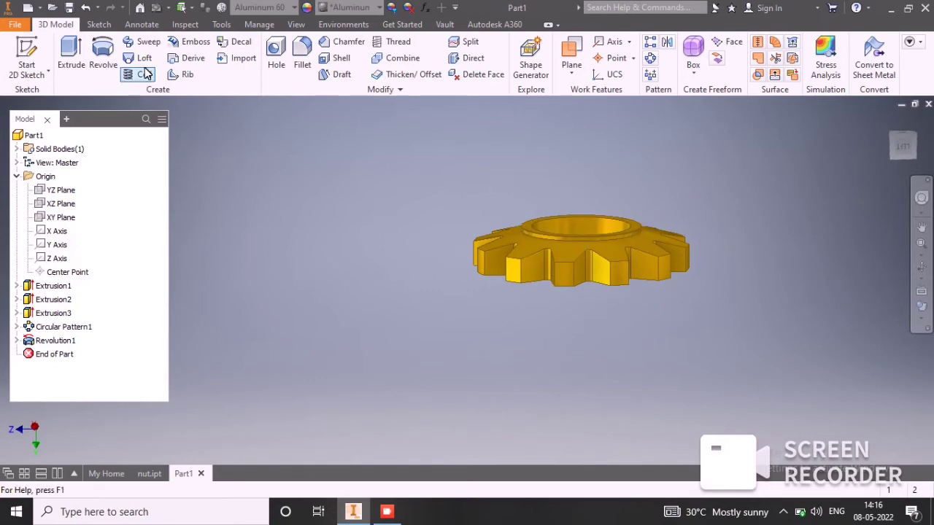
# Step: Start a sketch on the YZ plane and slice the part's display at the sketch plane
pyautogui.click(67, 190)
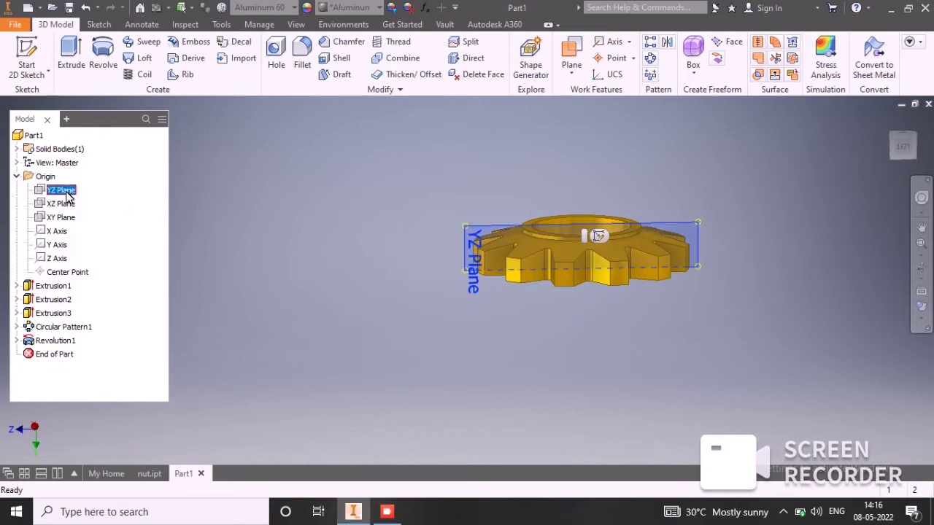
pyautogui.keyDown('shift'); pyautogui.moveTo(559, 299); pyautogui.dragTo(602, 244, button='middle'); pyautogui.keyUp('shift')
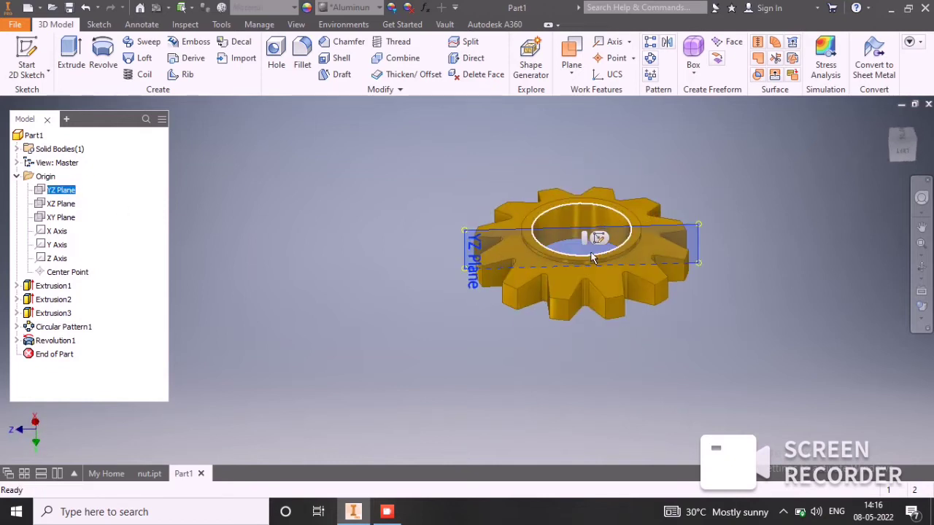
pyautogui.click(600, 239)
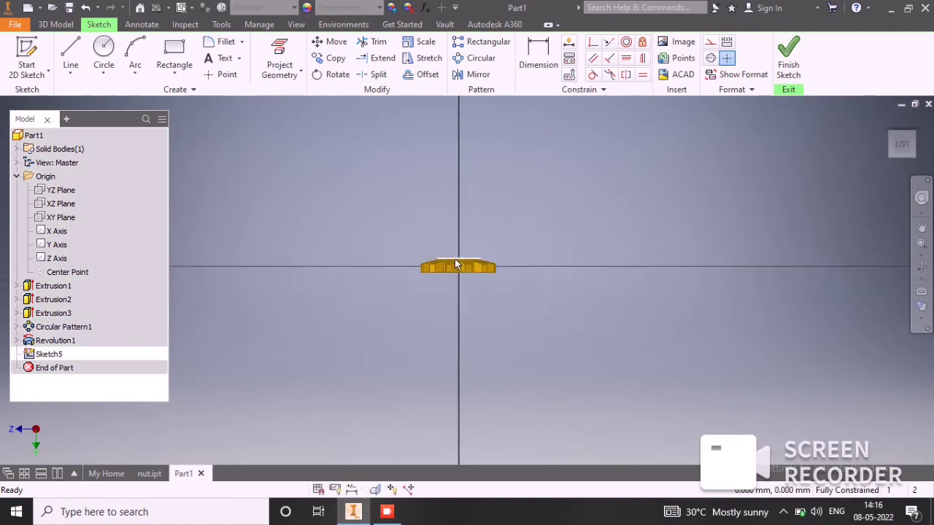
pyautogui.click(376, 490)
pyautogui.scroll(-5, 439, 256)
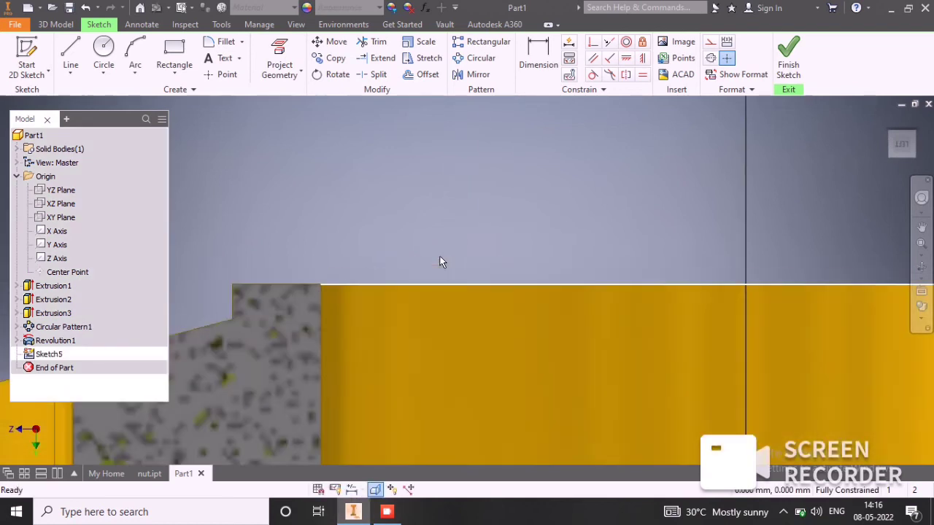
pyautogui.scroll(1, 438, 256)
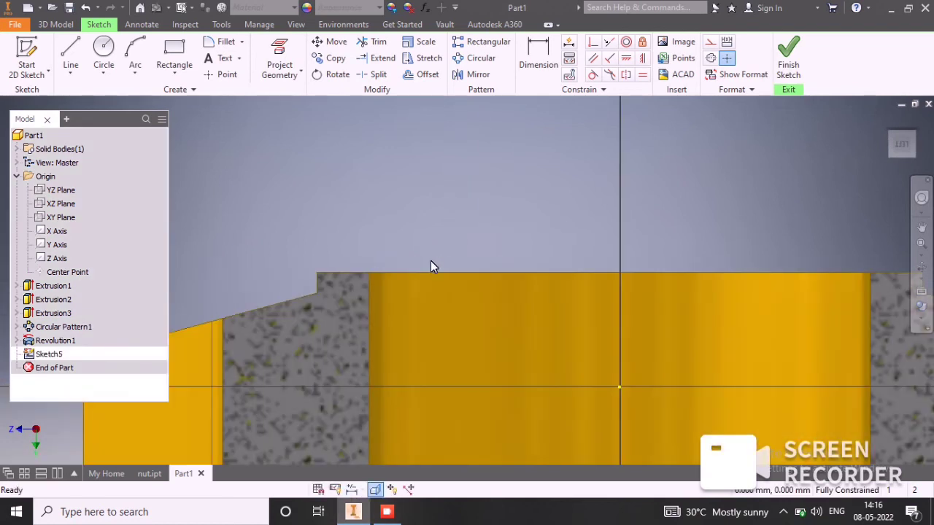
# Step: Draw a closed triangle above the raised ring, with a 2 mm side in line with the bore wall and its apex pointing outward
pyautogui.click(71, 55)
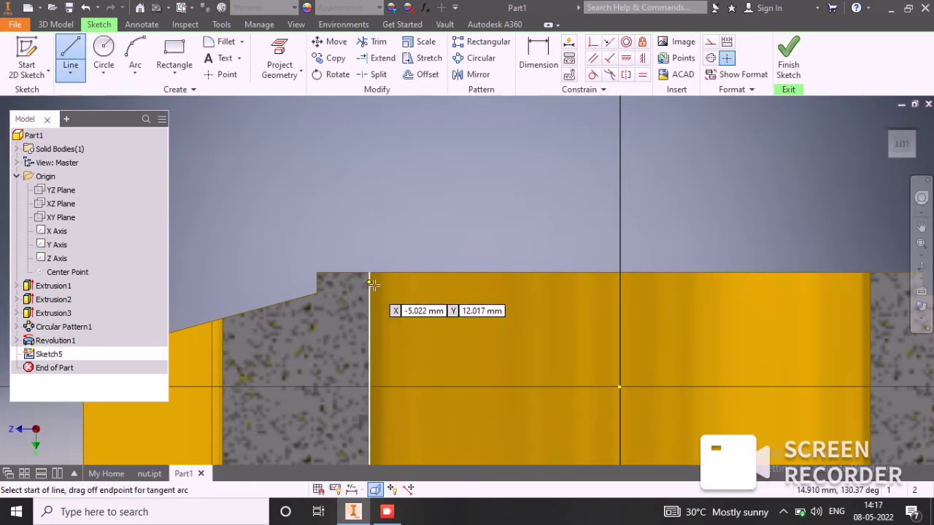
pyautogui.click(369, 197)
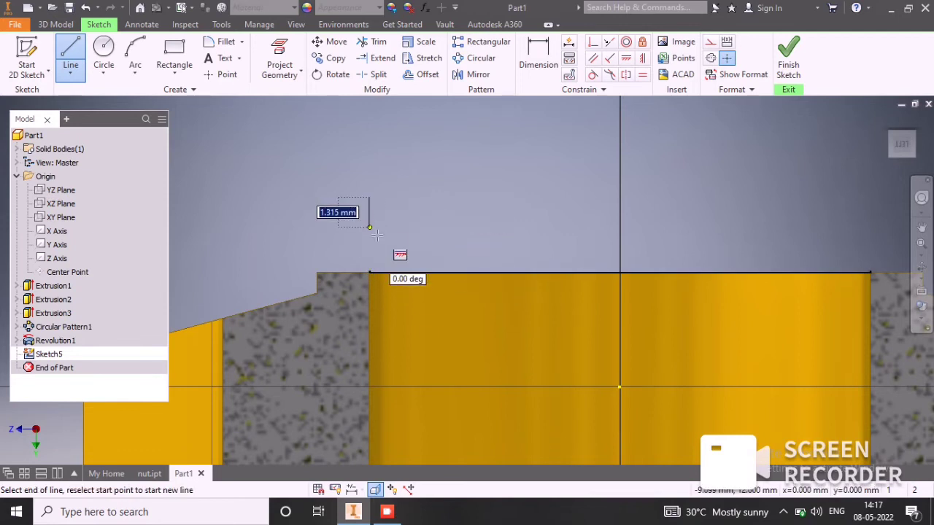
pyautogui.write('2')
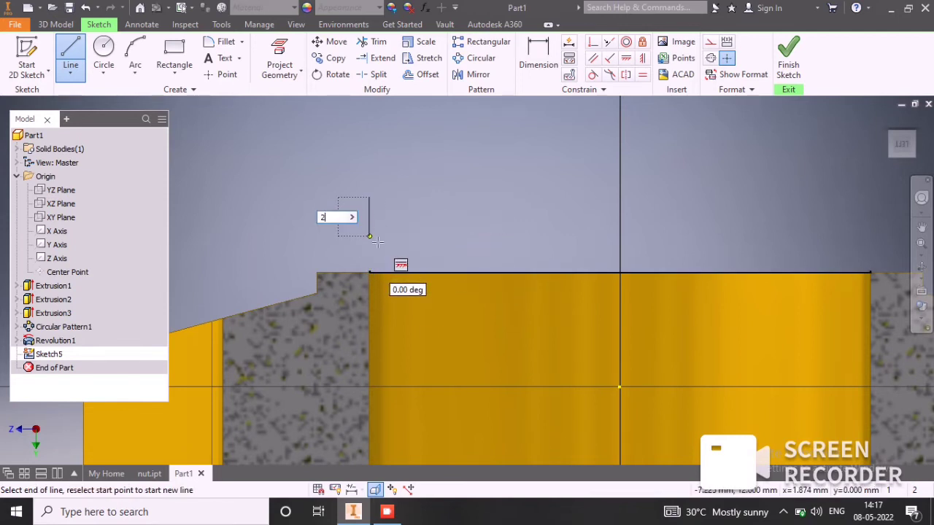
pyautogui.press('Return')
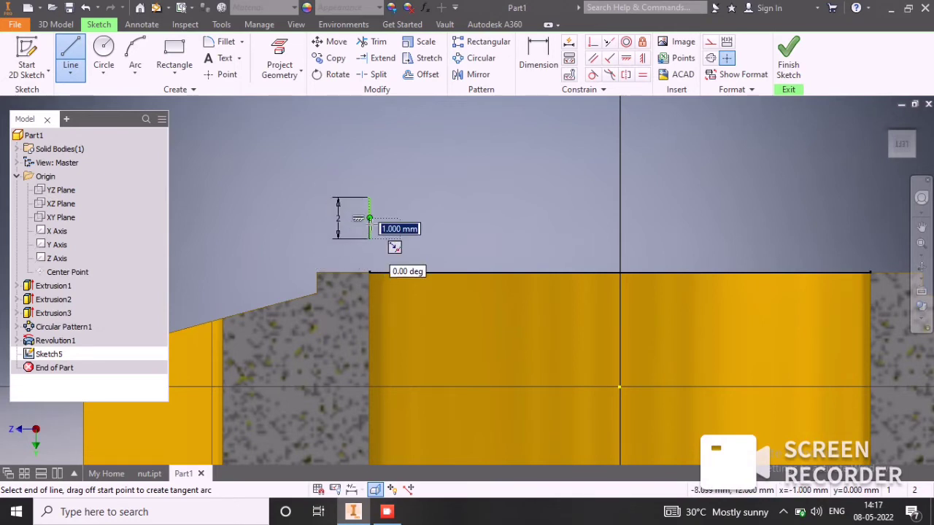
pyautogui.click(321, 228)
pyautogui.click(371, 200)
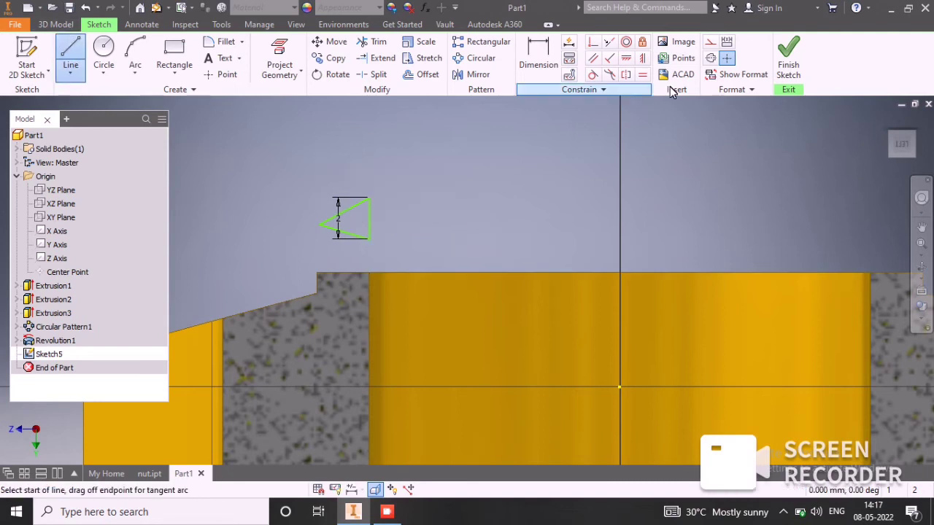
# Step: Draw a construction line from the midpoint of the triangle's 2 mm side to its apex
pyautogui.click(715, 43)
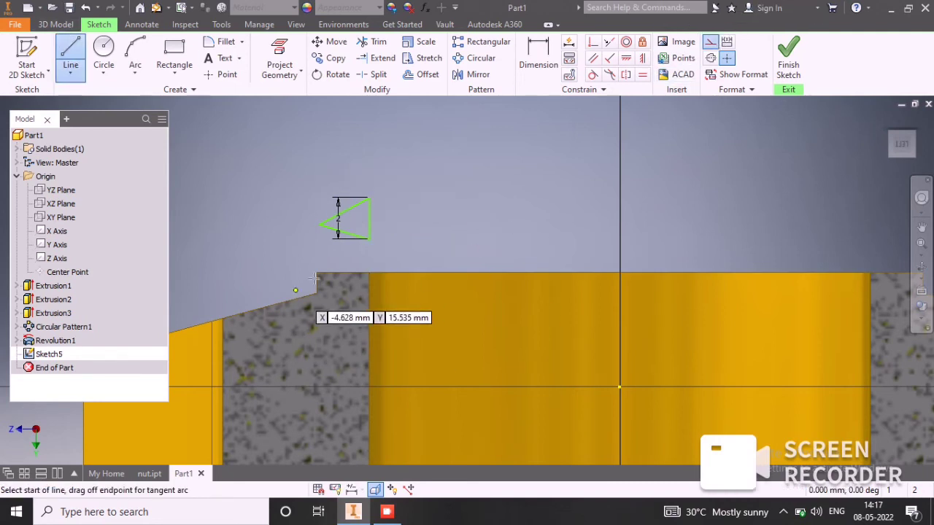
pyautogui.click(371, 220)
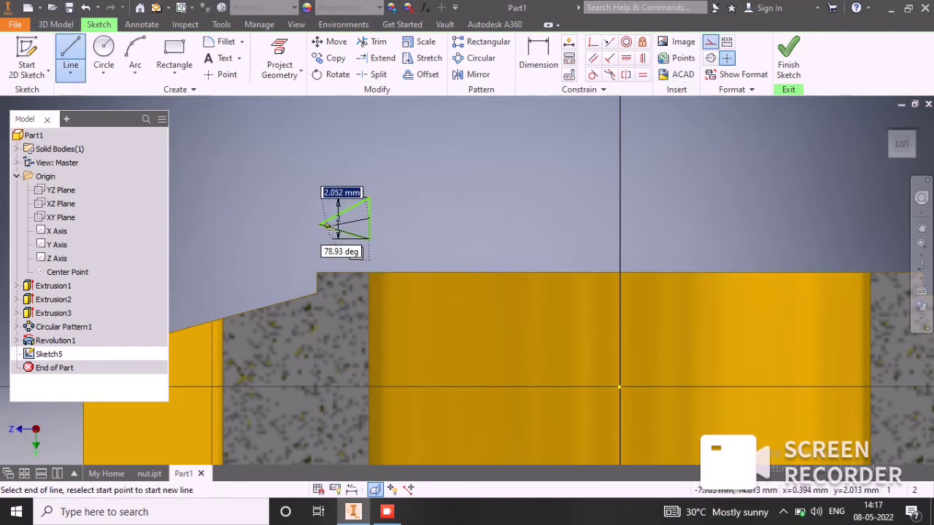
pyautogui.click(321, 225)
pyautogui.press('Escape')
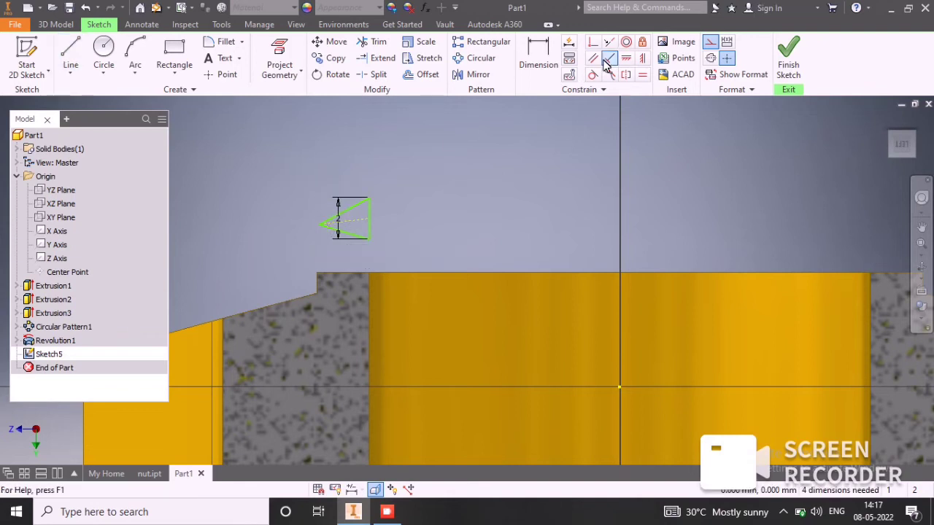
# Step: Apply a Vertical constraint to the triangle's construction line so it runs square to the 2 mm side
pyautogui.click(641, 60)
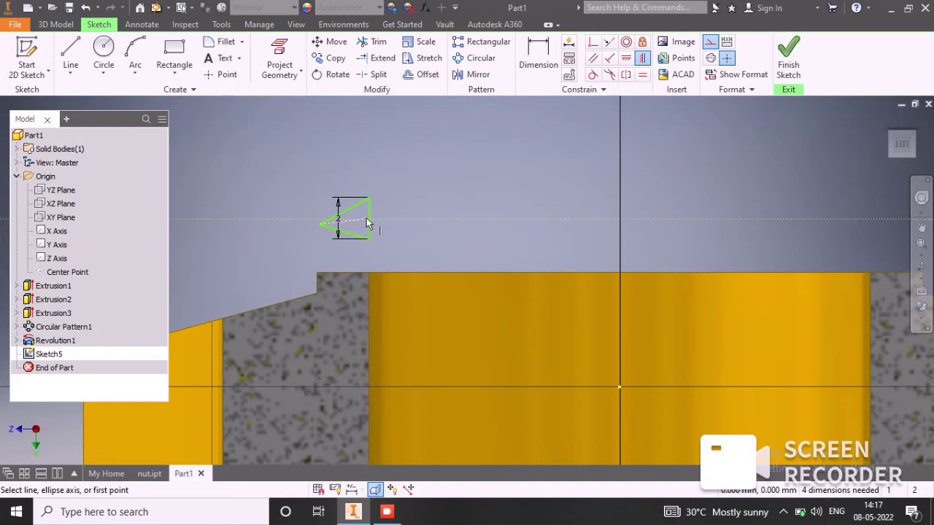
pyautogui.scroll(-3, 368, 217)
pyautogui.scroll(6, 368, 216)
pyautogui.click(392, 228)
pyautogui.scroll(-4, 409, 245)
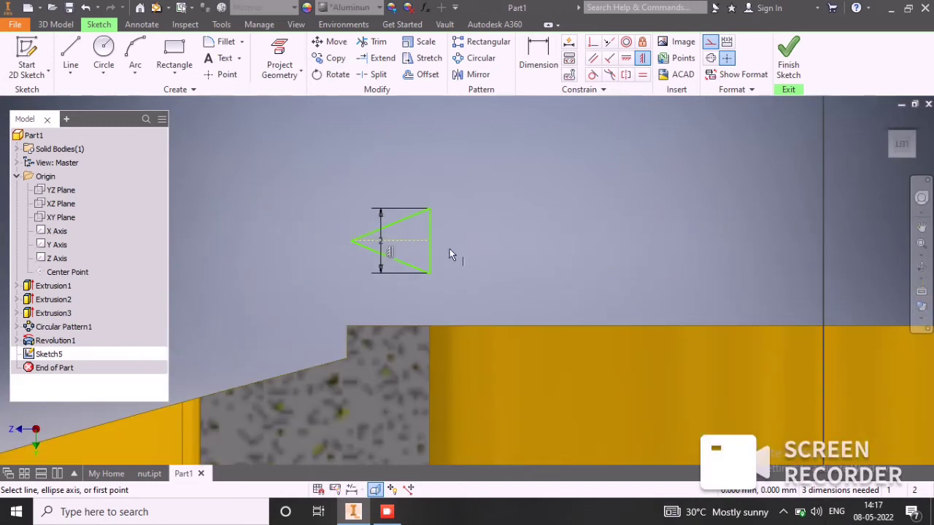
# Step: Dimension the angle between the triangle's two slanted sides at 60 degrees
pyautogui.click(546, 55)
pyautogui.click(406, 229)
pyautogui.click(403, 261)
pyautogui.click(499, 226)
pyautogui.write('60')
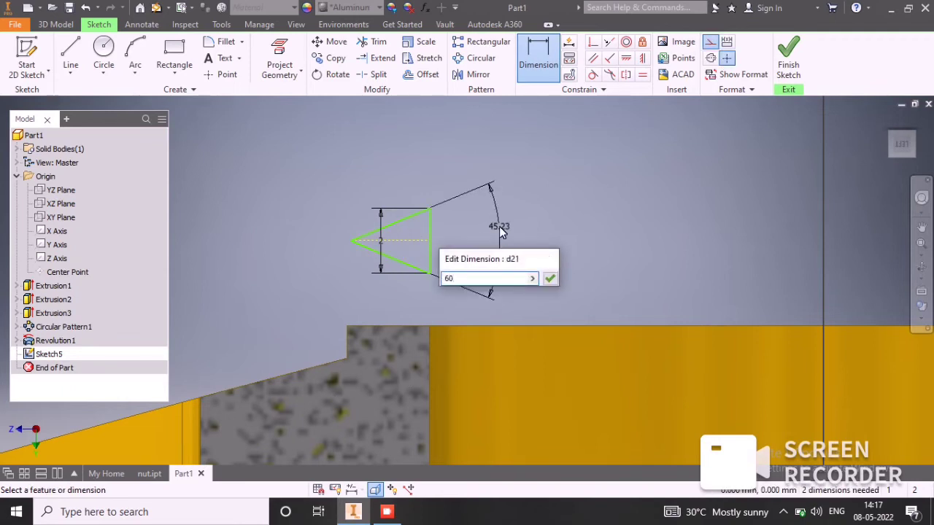
pyautogui.press('Return')
# Step: Dimension the gap between the triangle's lower corner and the raised ring's top edge at 1 mm
pyautogui.click(540, 50)
pyautogui.click(540, 50)
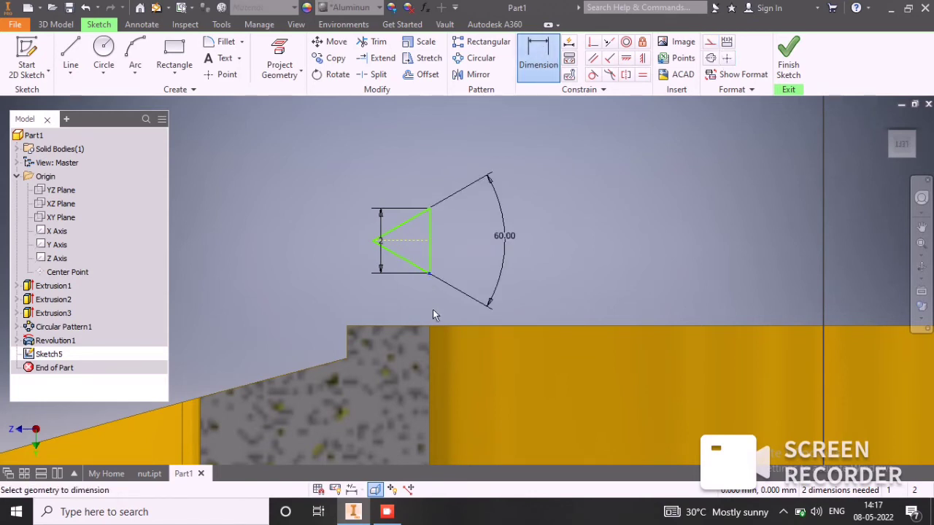
pyautogui.click(429, 328)
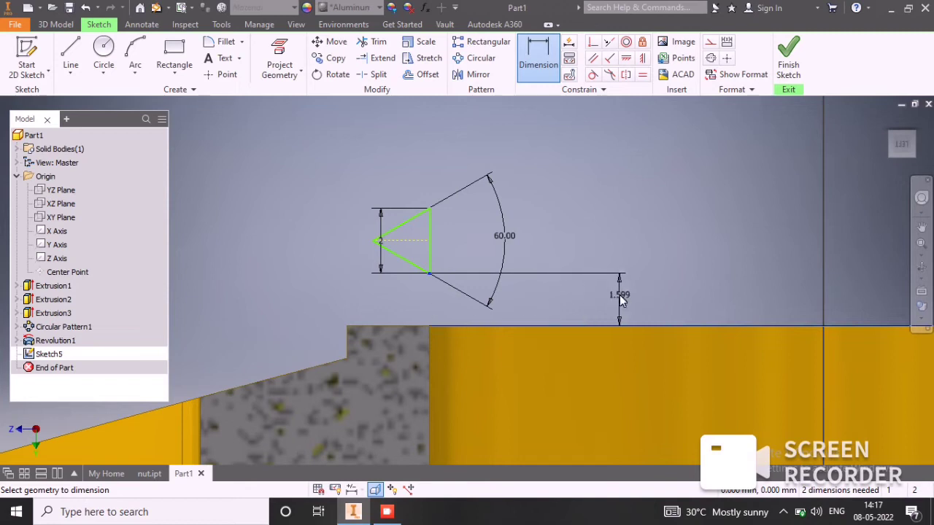
pyautogui.click(673, 286)
pyautogui.write('2')
pyautogui.press('Return')
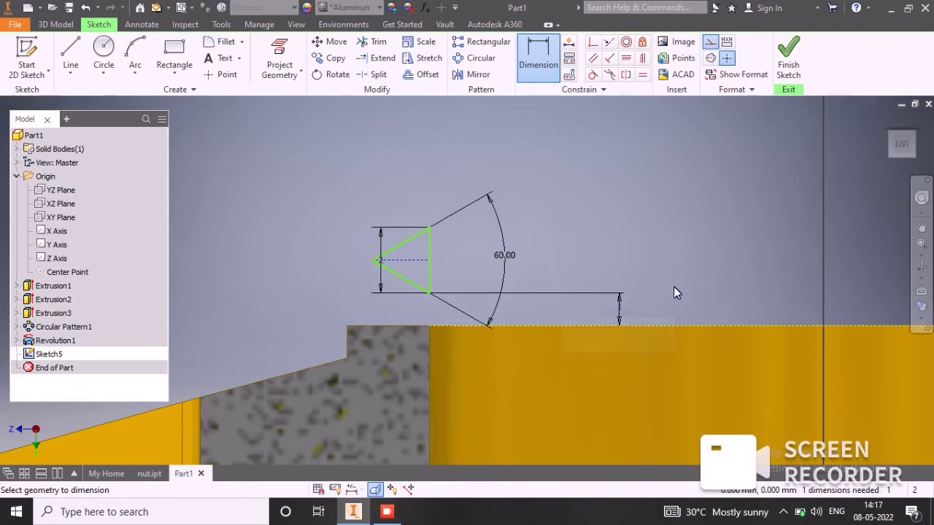
# Step: Add the missing dimension with Auto Dimension to fully constrain the triangle, and finish the sketch
pyautogui.scroll(-3, 402, 300)
pyautogui.scroll(5, 421, 268)
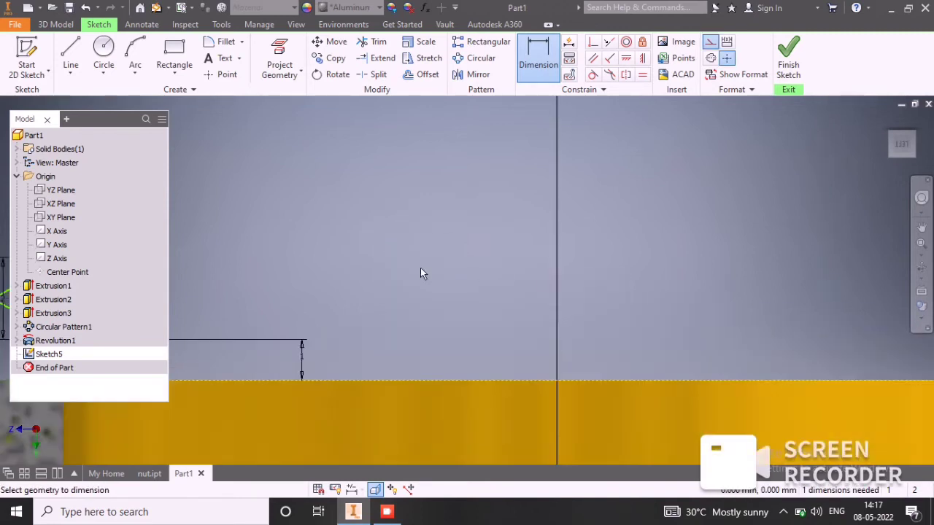
pyautogui.scroll(-3, 420, 268)
pyautogui.scroll(3, 240, 288)
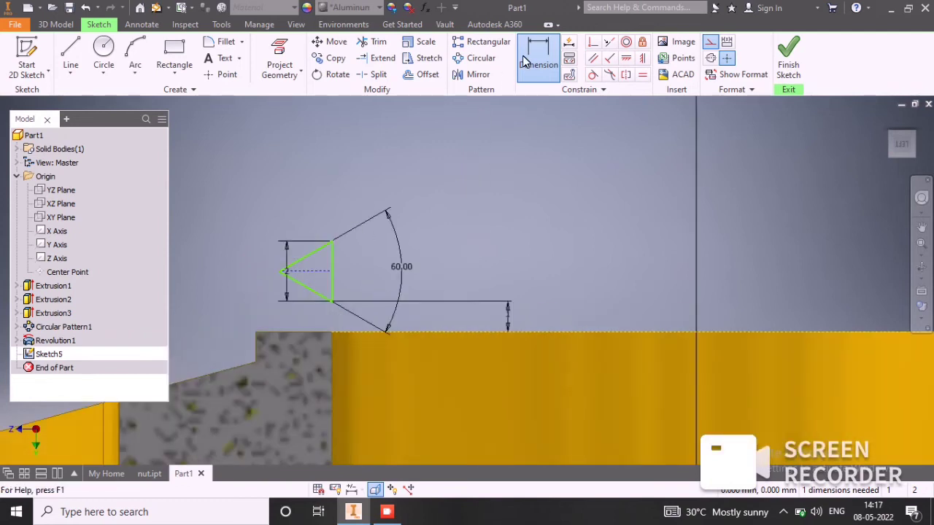
pyautogui.click(574, 44)
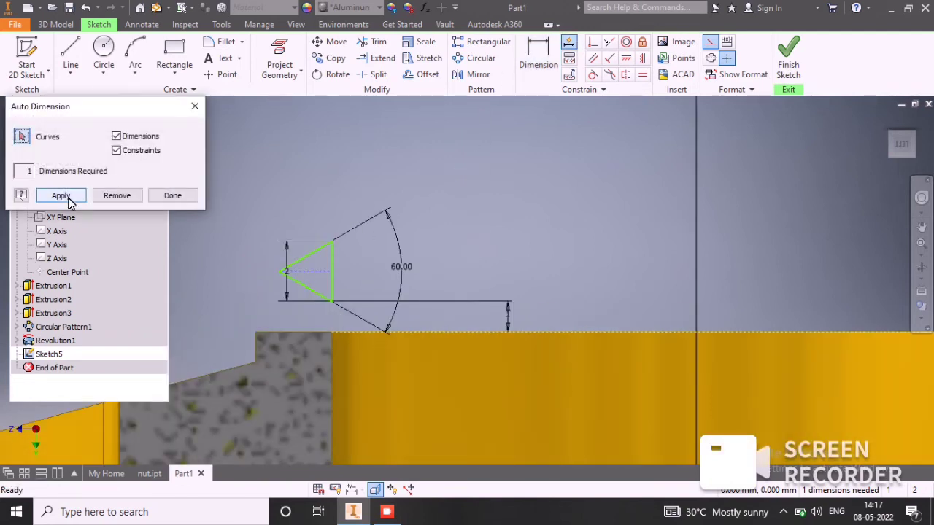
pyautogui.click(65, 199)
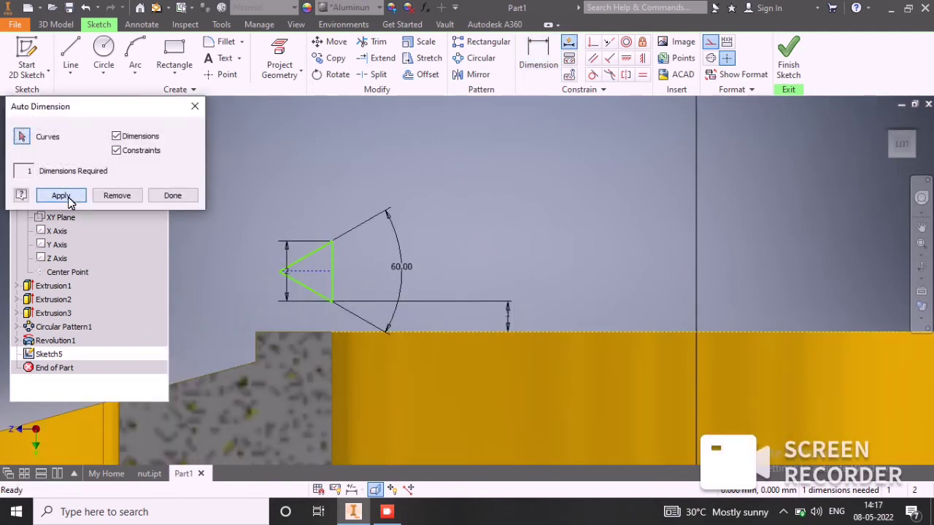
pyautogui.click(173, 196)
pyautogui.scroll(-5, 519, 266)
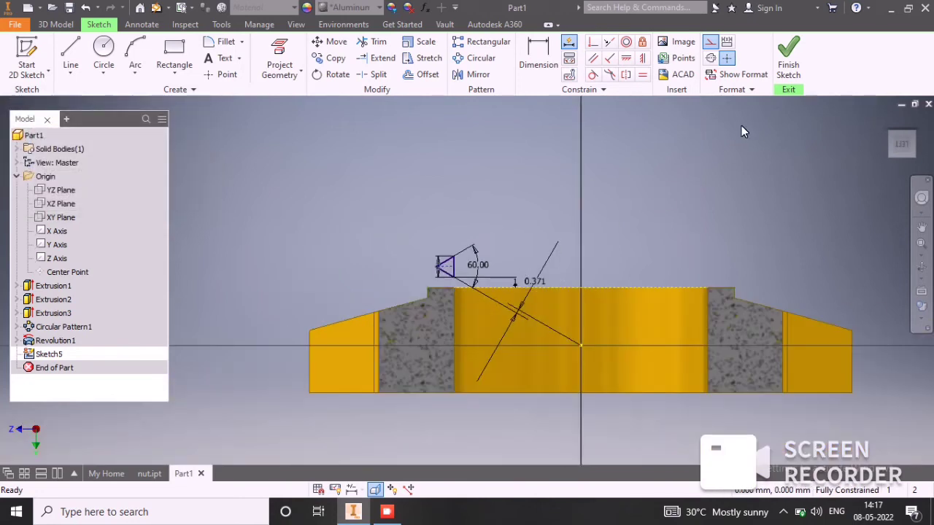
pyautogui.click(788, 57)
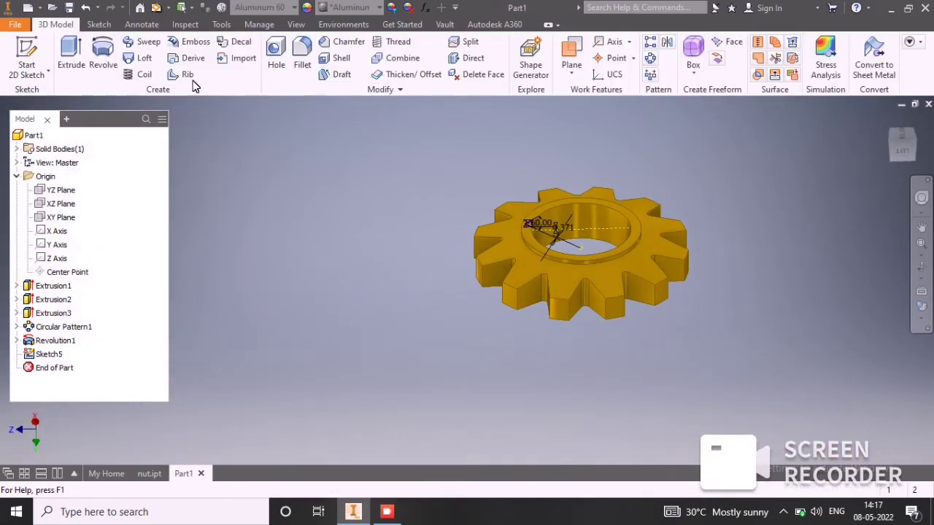
# Step: Start a Coil from the triangular profile with the Y axis as its axis
pyautogui.click(143, 74)
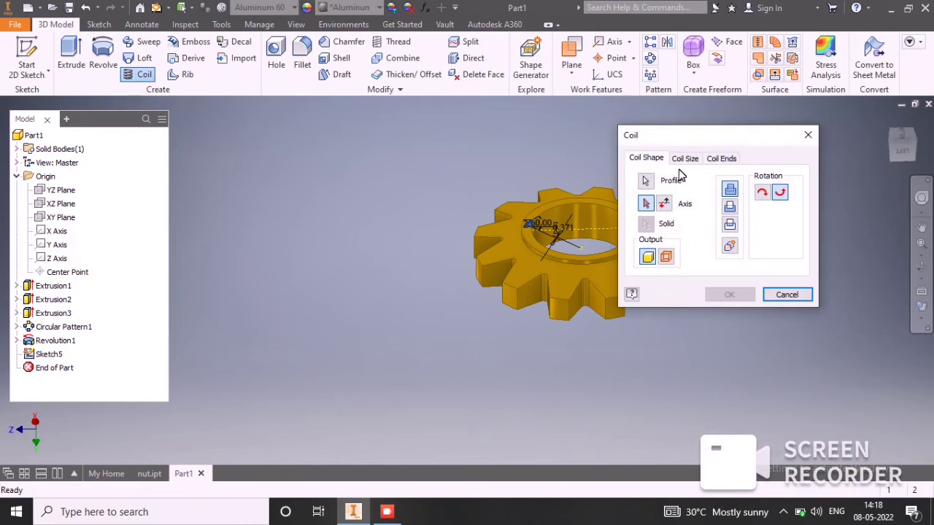
pyautogui.moveTo(714, 131); pyautogui.dragTo(796, 103)
pyautogui.scroll(-3, 513, 246)
pyautogui.scroll(8, 515, 246)
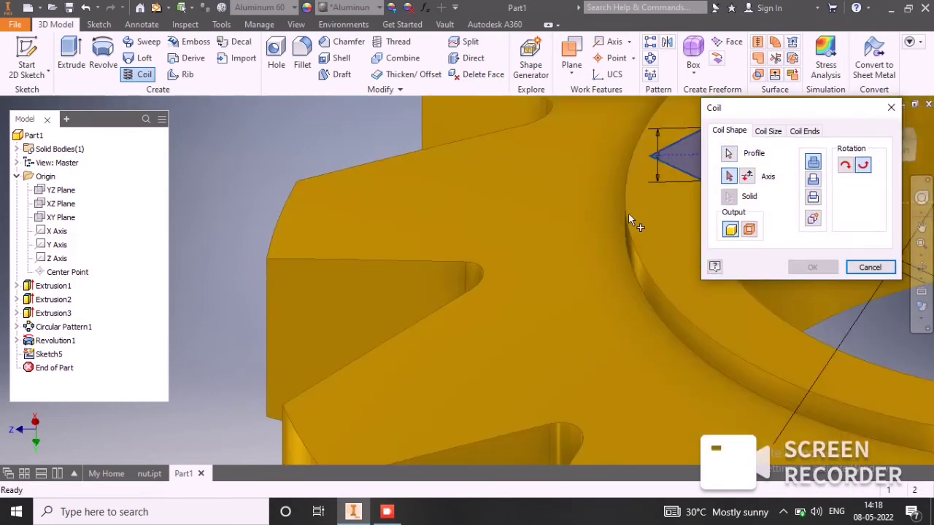
pyautogui.moveTo(624, 219); pyautogui.dragTo(431, 236, button='middle')
pyautogui.scroll(-5, 483, 213)
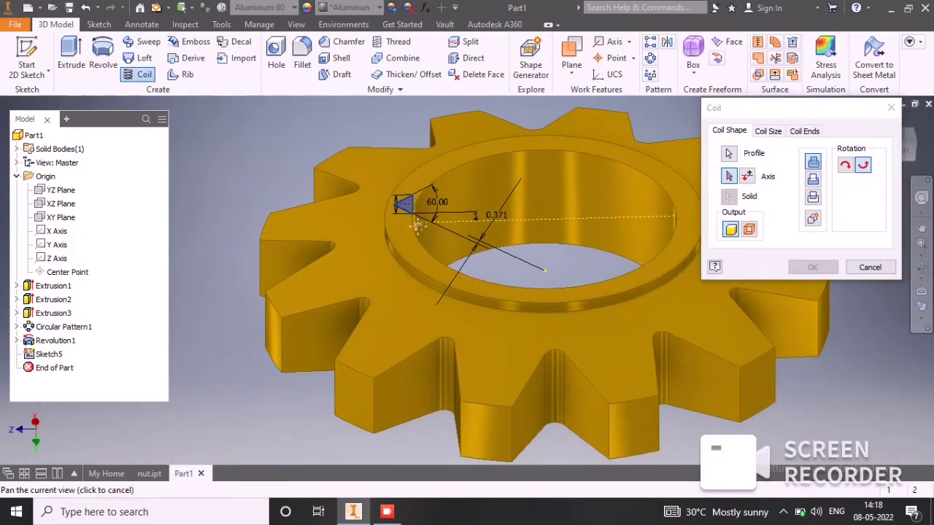
pyautogui.click(729, 178)
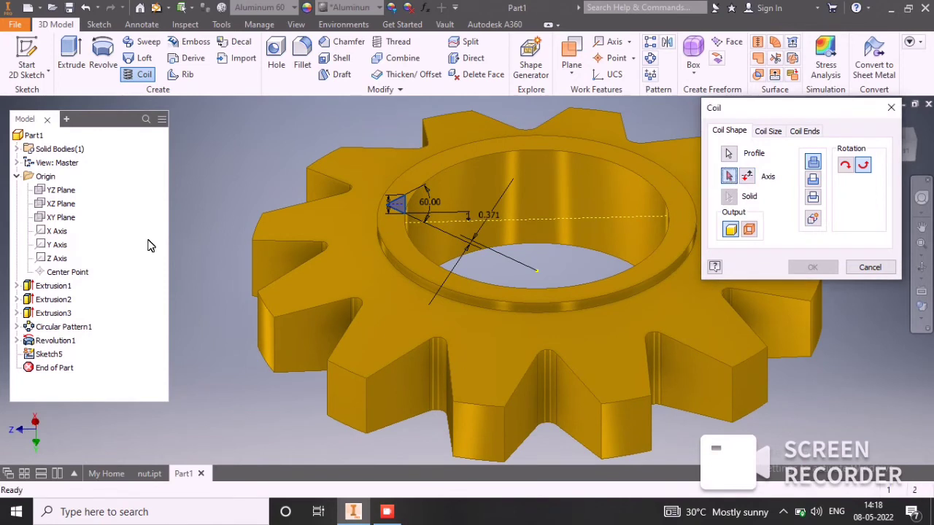
pyautogui.click(56, 247)
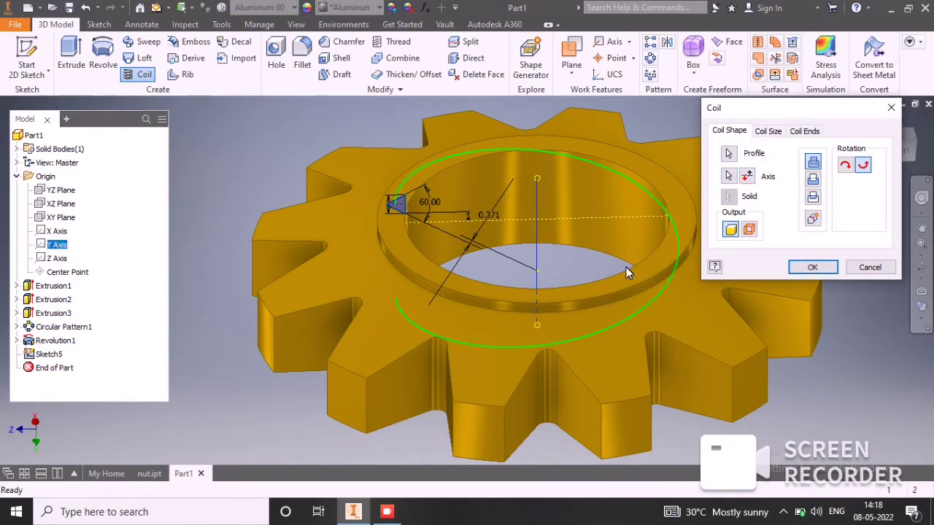
# Step: Define the coil size by pitch and height, with a 3 mm pitch and a 12 mm height
pyautogui.click(769, 134)
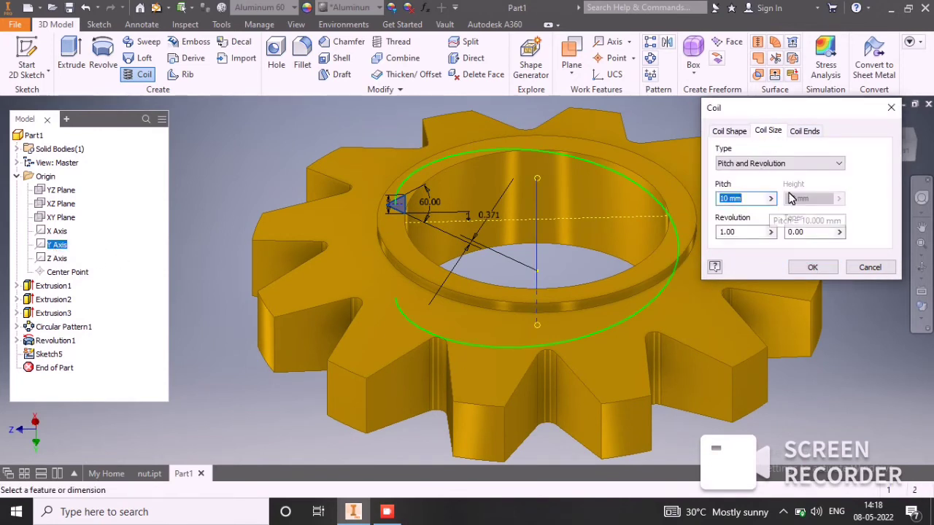
pyautogui.click(791, 164)
pyautogui.click(758, 193)
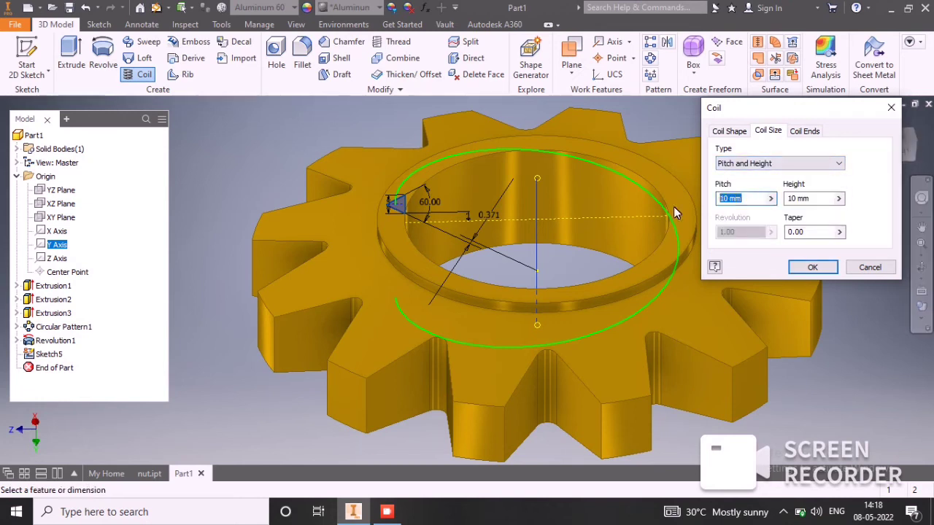
pyautogui.write('3')
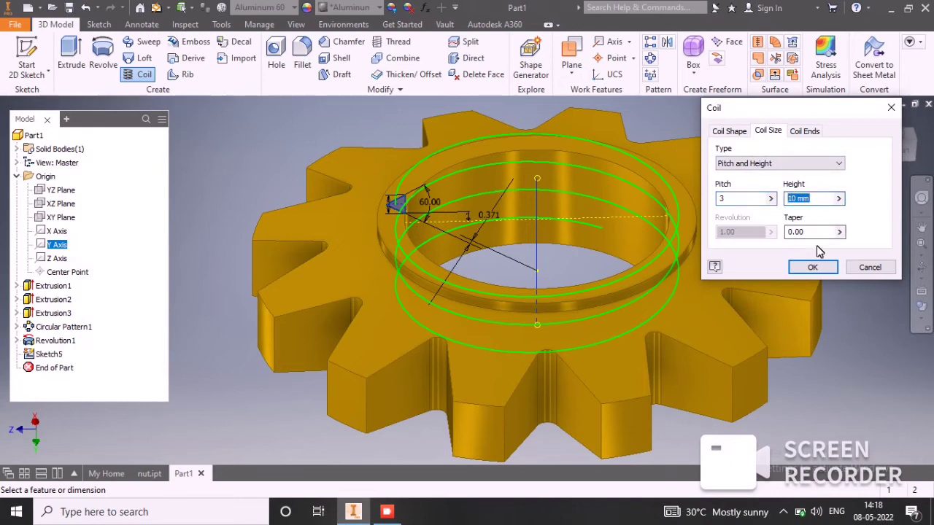
pyautogui.write('12')
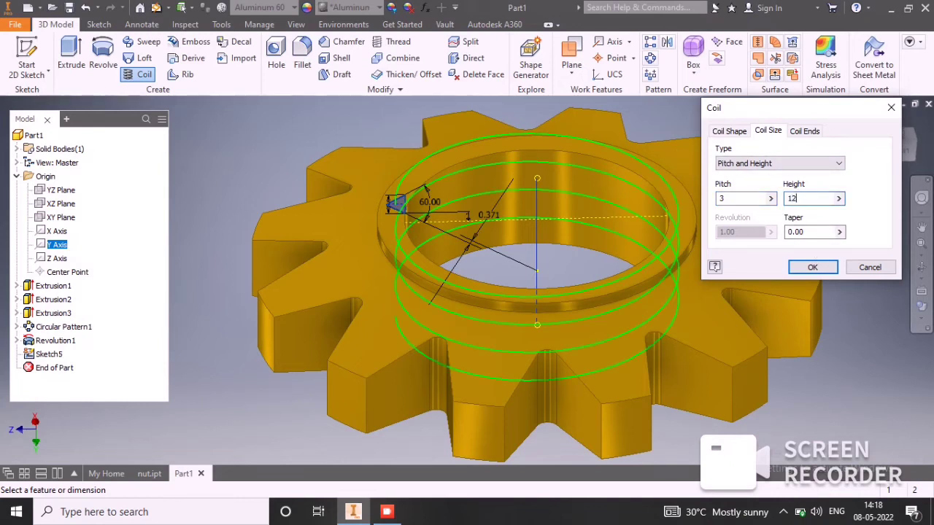
# Step: Set the coil height to 13 mm and create the coil as a cut through the nut's bore
pyautogui.keyDown('shift'); pyautogui.moveTo(727, 365); pyautogui.dragTo(719, 321, button='middle'); pyautogui.keyUp('shift')
pyautogui.click(806, 198)
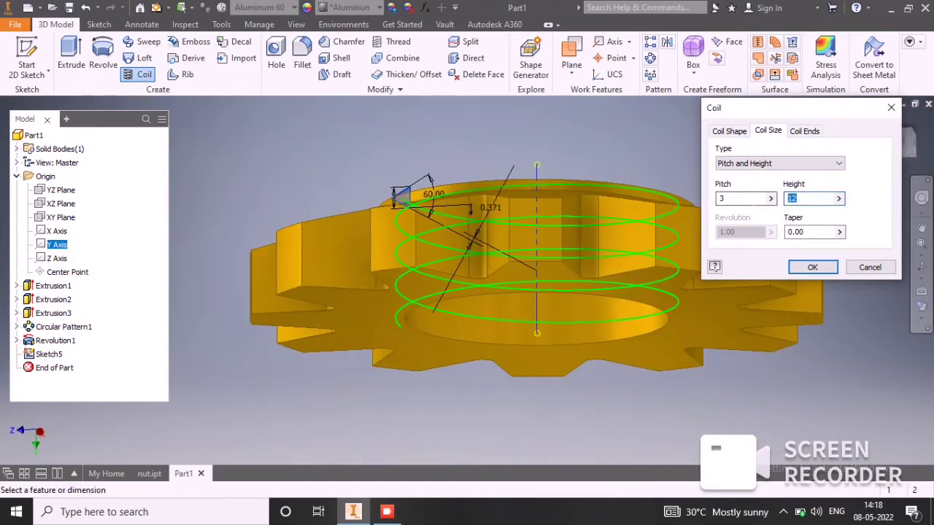
pyautogui.write('13')
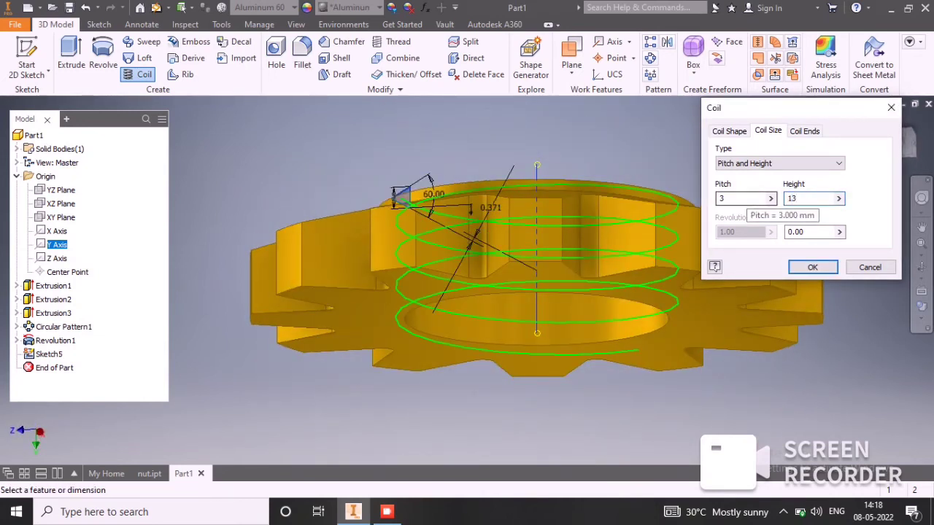
pyautogui.moveTo(570, 278); pyautogui.dragTo(531, 307, button='middle')
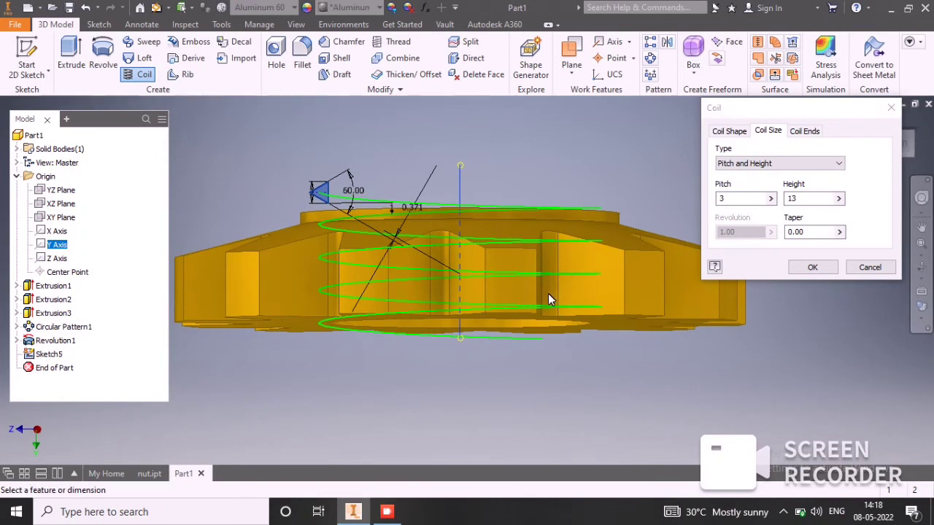
pyautogui.keyDown('shift'); pyautogui.moveTo(602, 280); pyautogui.dragTo(587, 301, button='middle'); pyautogui.keyUp('shift')
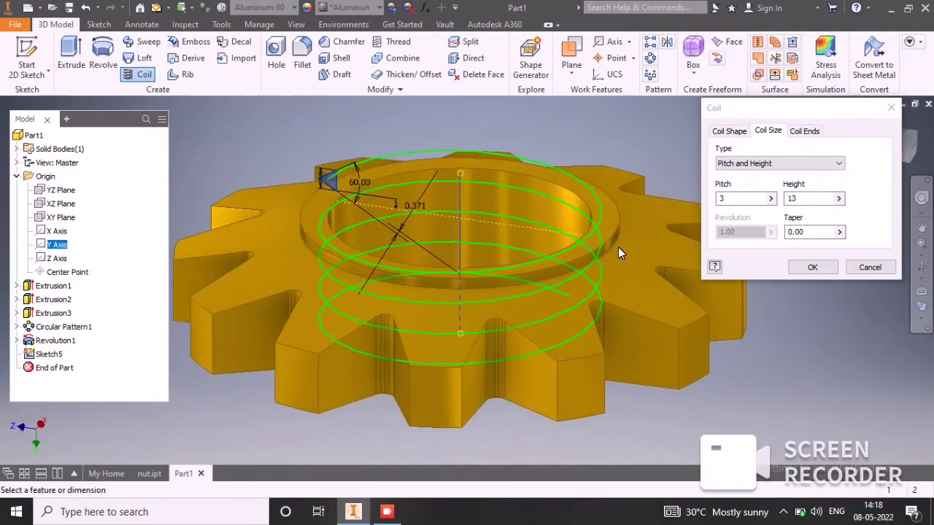
pyautogui.click(729, 132)
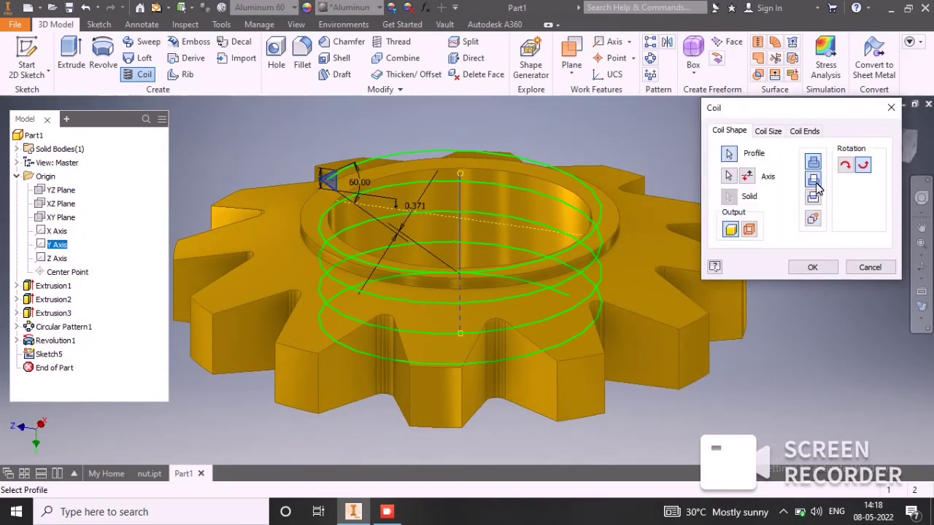
pyautogui.click(823, 266)
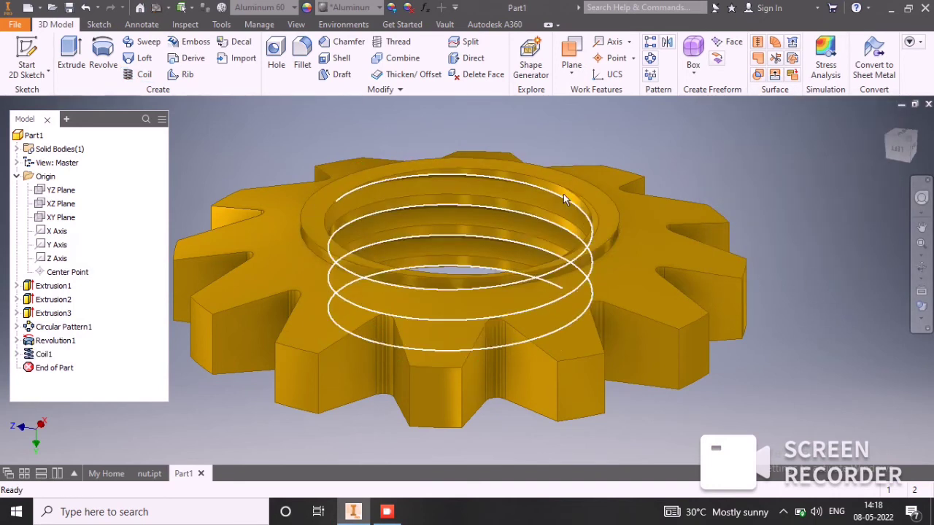
# Step: Fillet the two helical thread edges inside the bore with a constant 0.75 mm radius
pyautogui.keyDown('shift'); pyautogui.moveTo(698, 317); pyautogui.dragTo(667, 460, button='middle'); pyautogui.keyUp('shift')
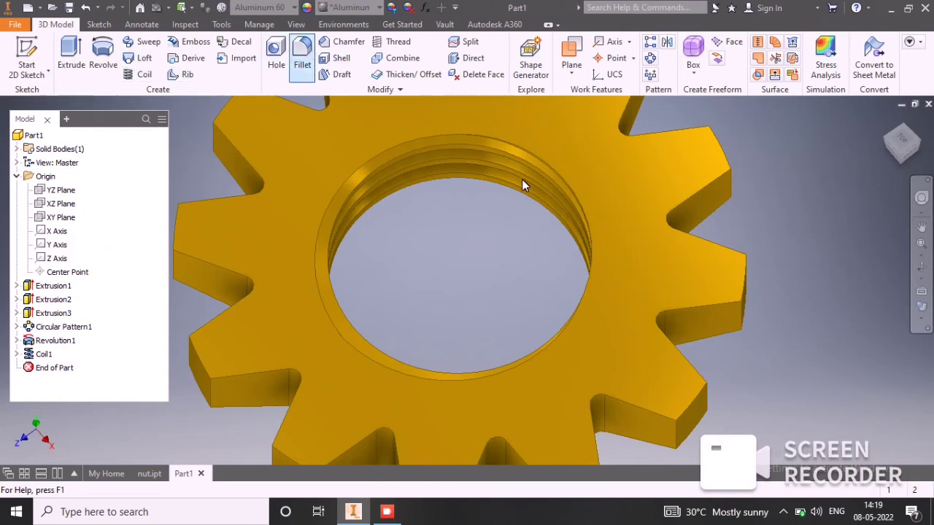
pyautogui.moveTo(241, 49); pyautogui.dragTo(814, 112)
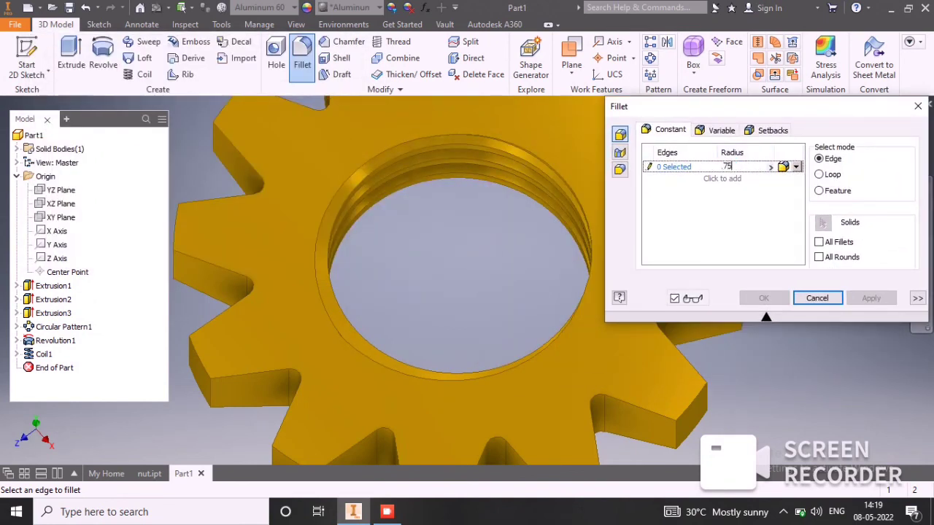
pyautogui.click(823, 159)
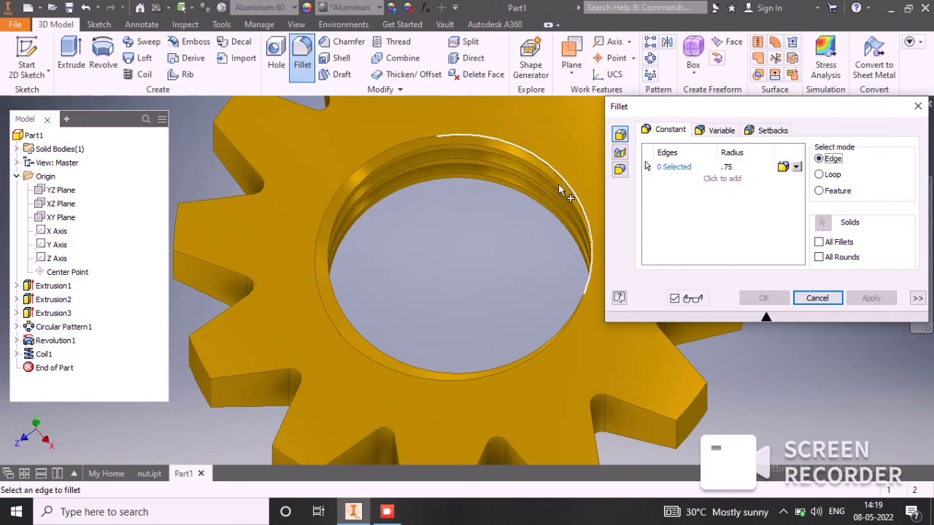
pyautogui.click(525, 166)
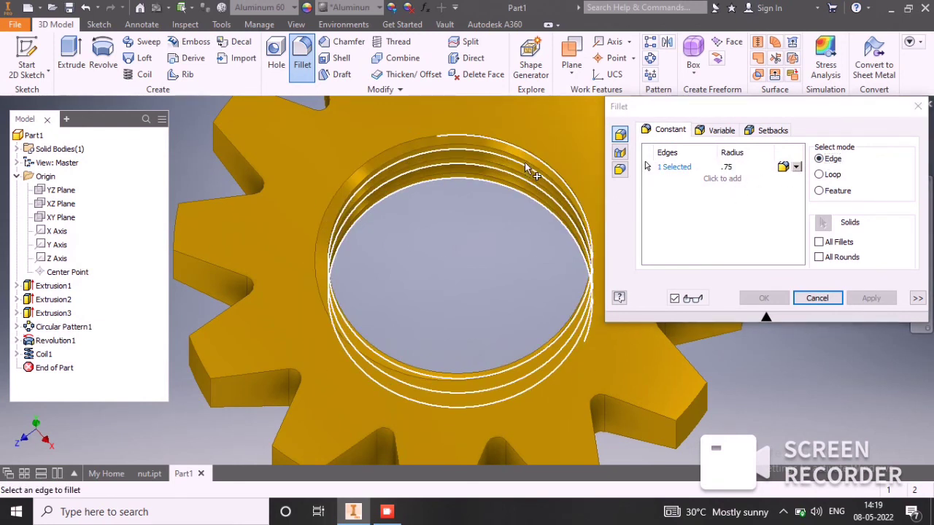
pyautogui.click(524, 162)
pyautogui.click(524, 161)
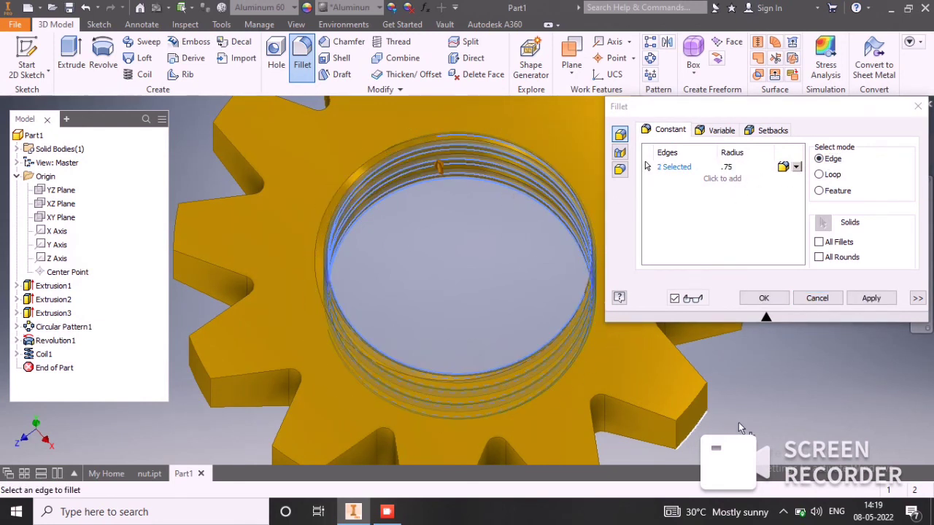
pyautogui.click(867, 299)
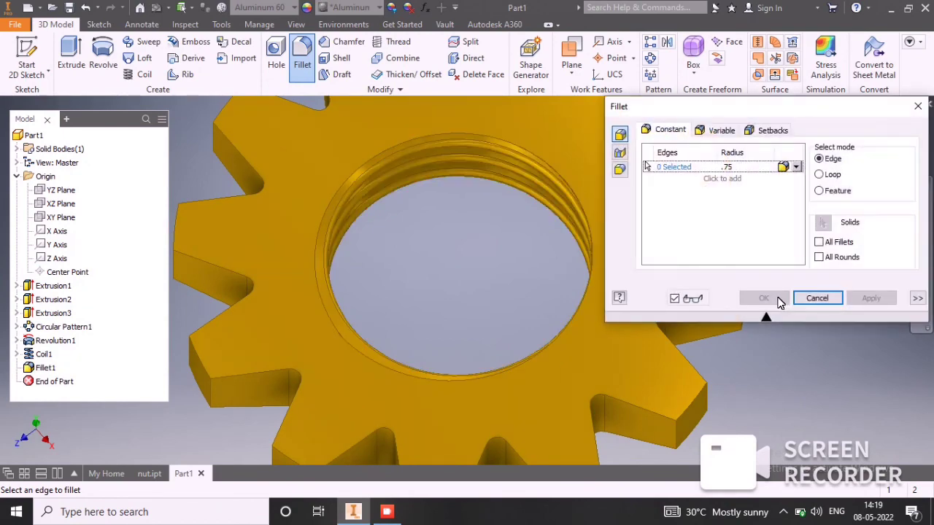
pyautogui.click(817, 299)
pyautogui.keyDown('shift'); pyautogui.moveTo(573, 265); pyautogui.dragTo(639, 204, button='middle'); pyautogui.keyUp('shift')
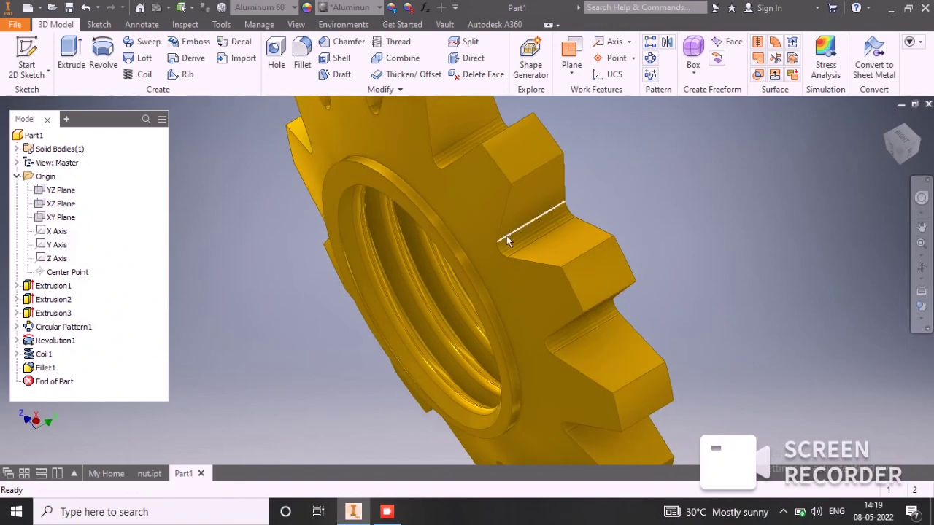
pyautogui.scroll(-5, 463, 259)
pyautogui.scroll(2, 369, 314)
pyautogui.scroll(3, 369, 314)
pyautogui.scroll(-2, 334, 344)
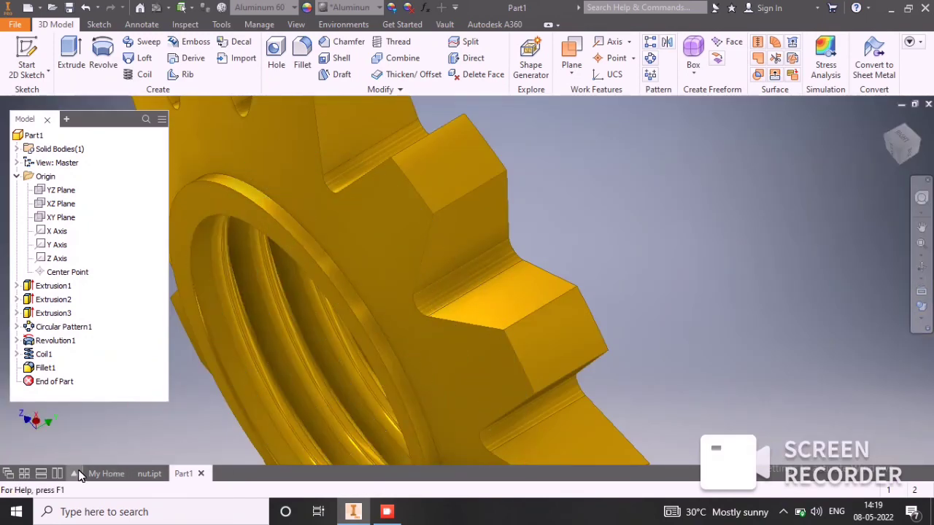
pyautogui.scroll(4, 275, 390)
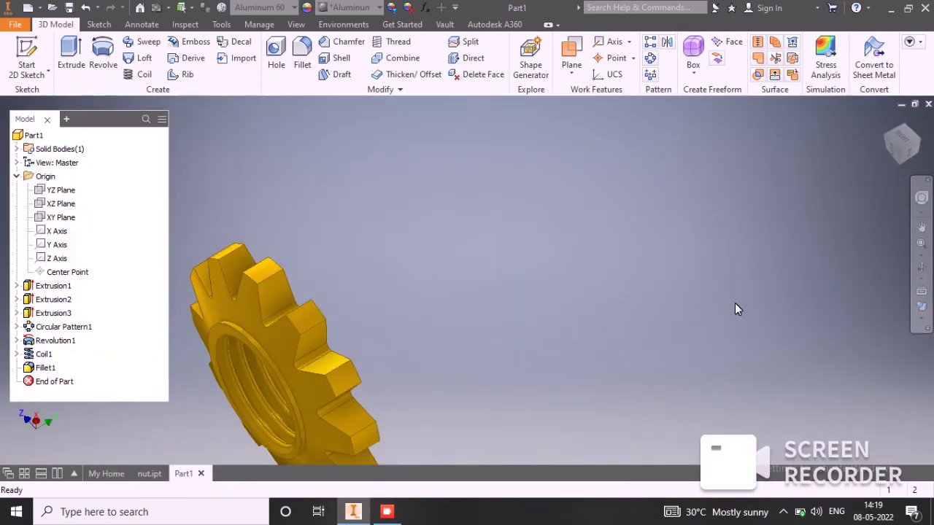
pyautogui.moveTo(385, 515)
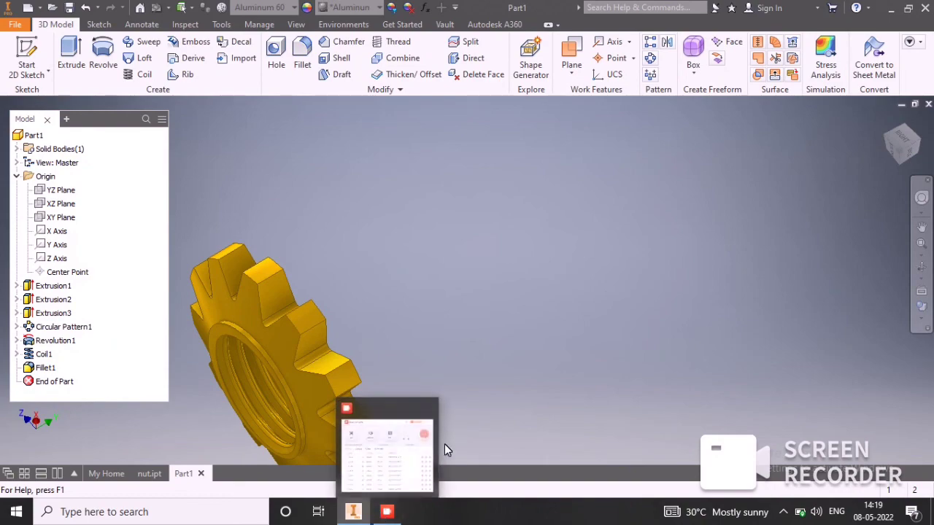